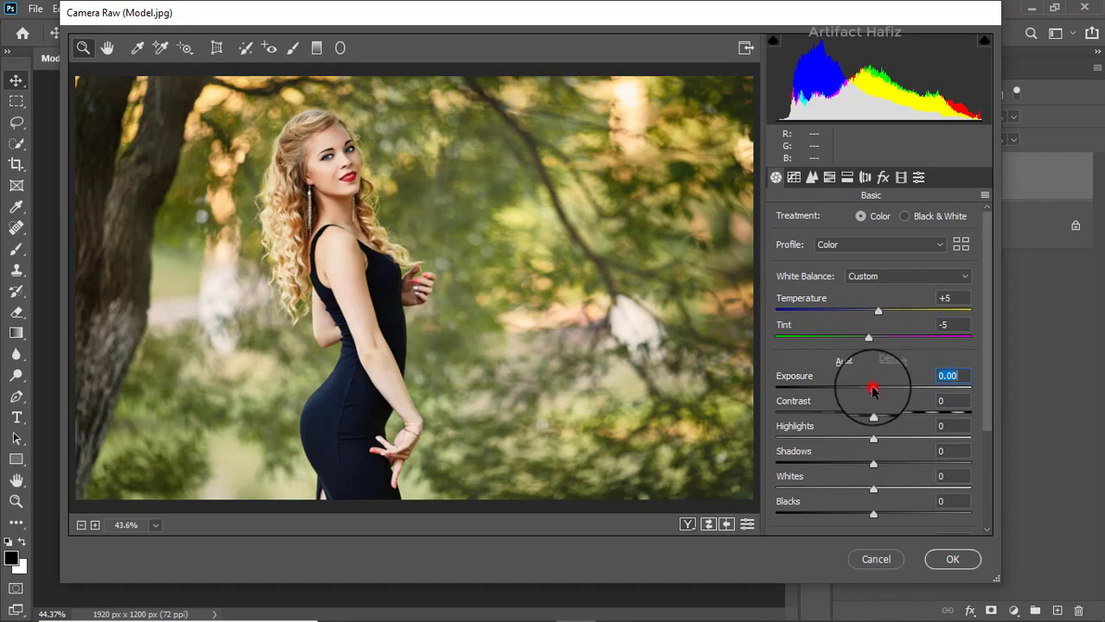
# Set Exposure to -0.15, Contrast -3, Highlights -12, Shadows +8, Whites +33, Blacks -17, Texture +4, Clarity +3 and Vibrance +4
pyautogui.moveTo(873, 391)
pyautogui.mouseDown()
pyautogui.moveTo(897, 390)
pyautogui.moveTo(838, 390)
pyautogui.moveTo(869, 393)
pyautogui.mouseUp()
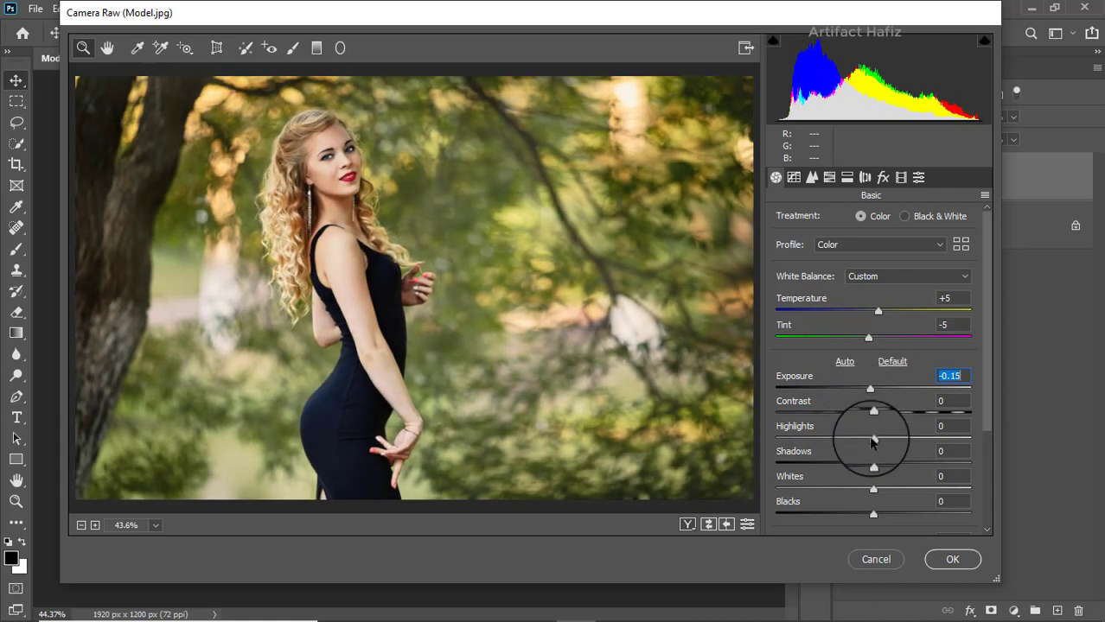
pyautogui.moveTo(871, 412); pyautogui.dragTo(908, 492)
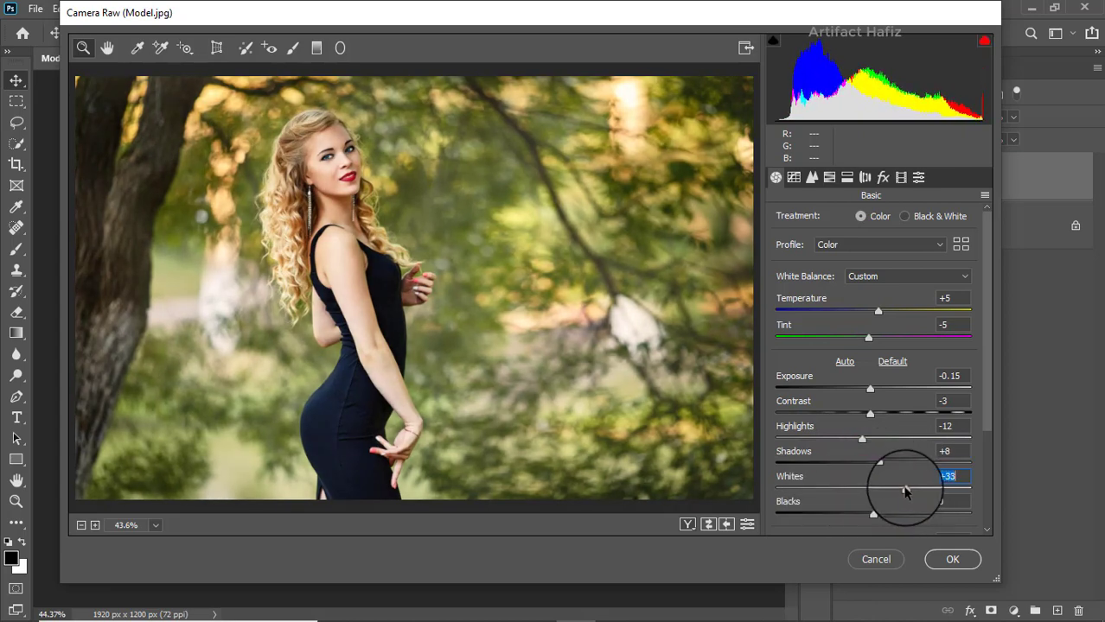
pyautogui.moveTo(878, 511); pyautogui.dragTo(858, 511)
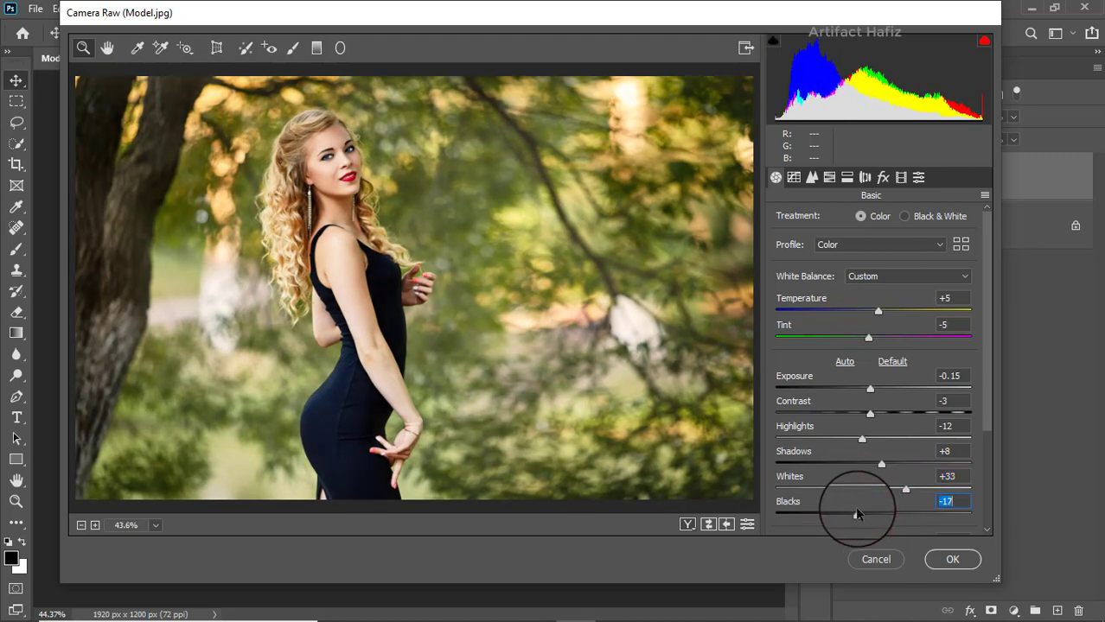
pyautogui.scroll(-4, 905, 474)
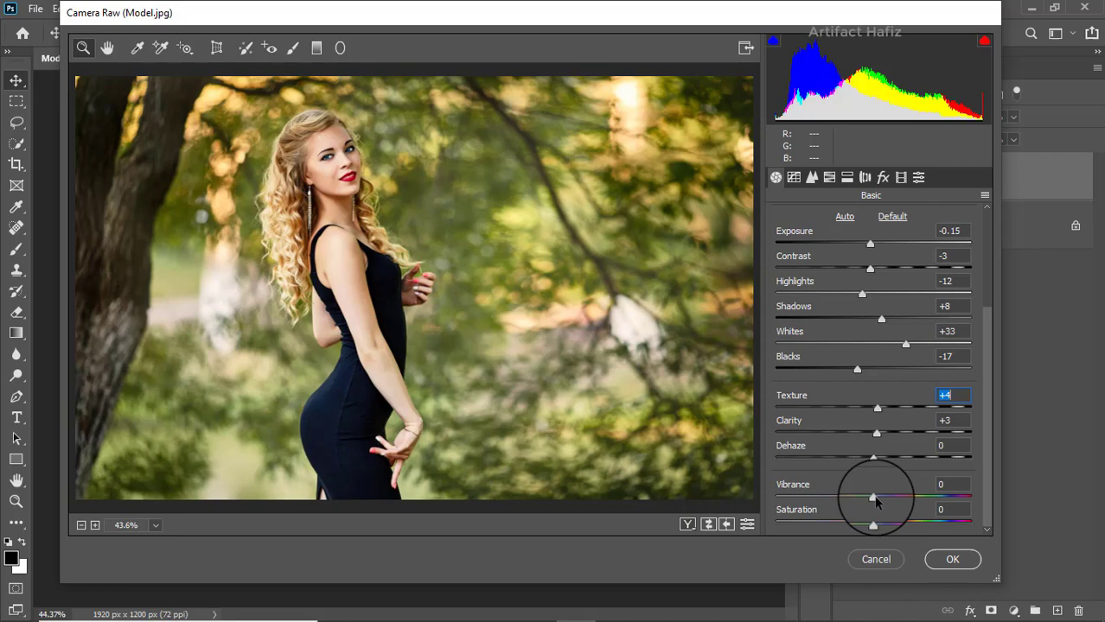
pyautogui.moveTo(875, 501)
pyautogui.mouseDown()
pyautogui.moveTo(930, 491)
pyautogui.moveTo(813, 485)
pyautogui.moveTo(896, 495)
pyautogui.moveTo(878, 496)
pyautogui.mouseUp()
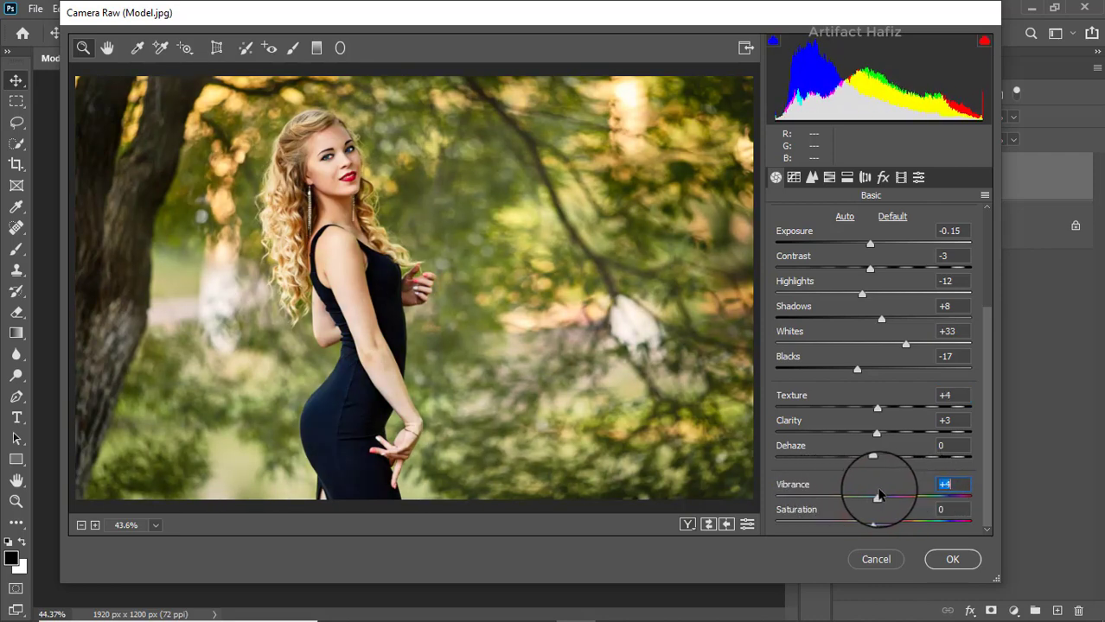
# Shape the RGB point tone curve with a slightly lifted black point, a shadow point at input 63 and a highlight point at input 191, output 194
pyautogui.click(795, 179)
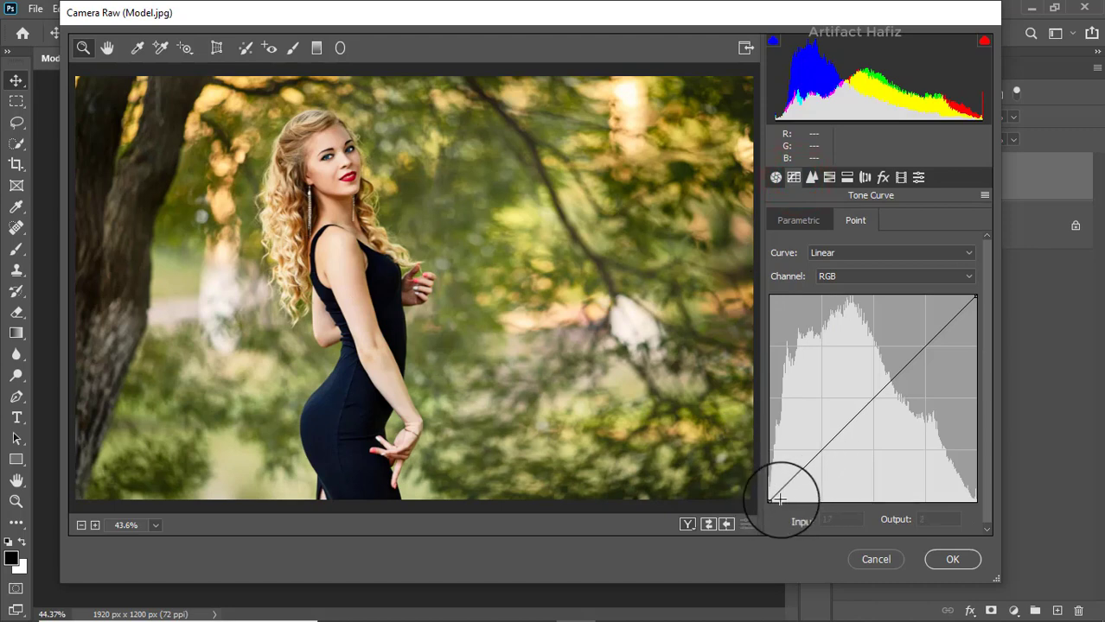
pyautogui.moveTo(774, 501)
pyautogui.mouseDown()
pyautogui.moveTo(748, 490)
pyautogui.moveTo(737, 501)
pyautogui.mouseUp()
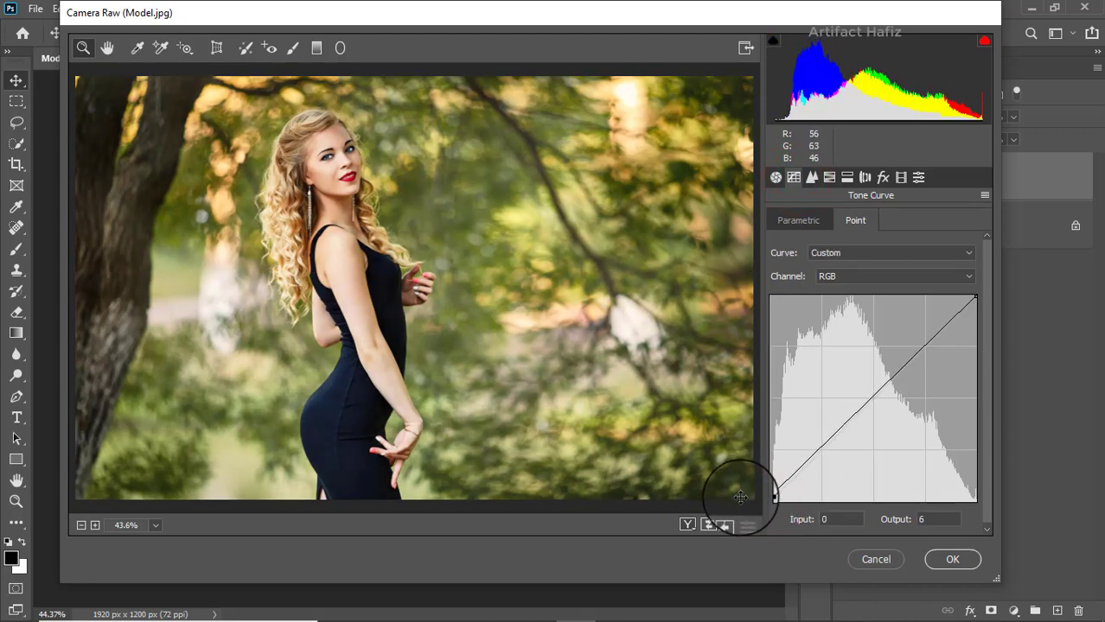
pyautogui.click(820, 448)
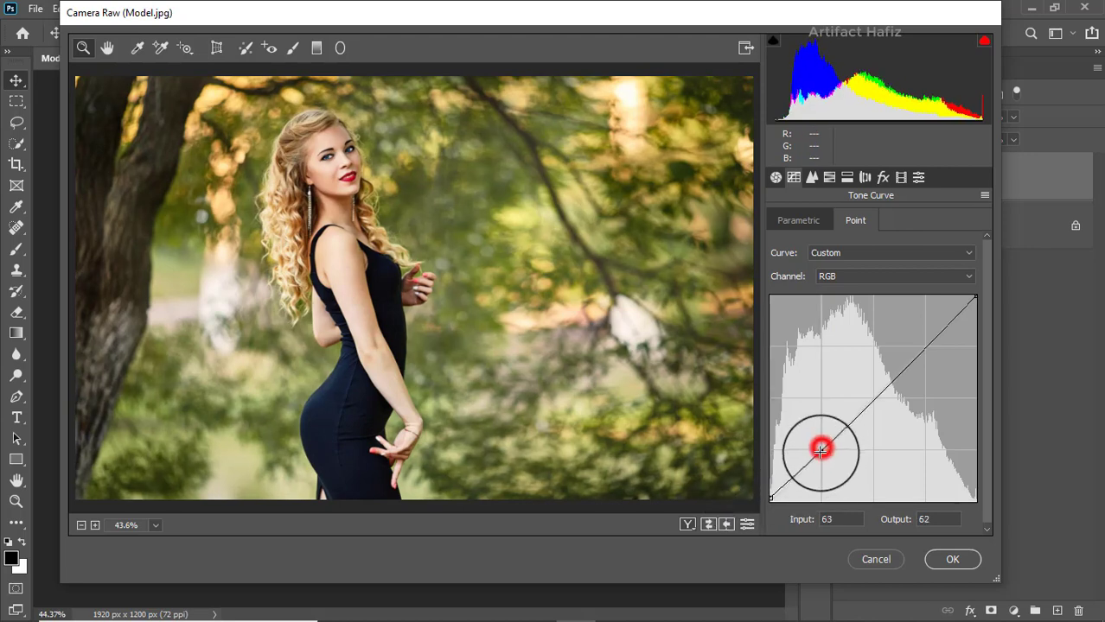
pyautogui.click(924, 343)
pyautogui.moveTo(924, 343); pyautogui.dragTo(924, 344)
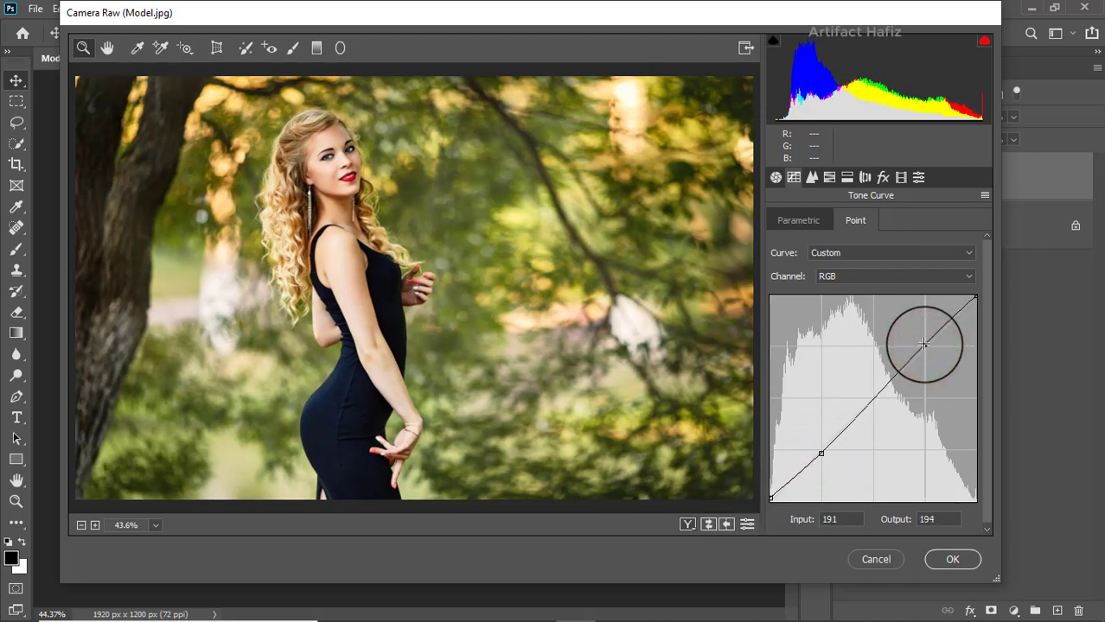
# Look through the point tone curves of the Red, Green and Blue channels
pyautogui.click(831, 277)
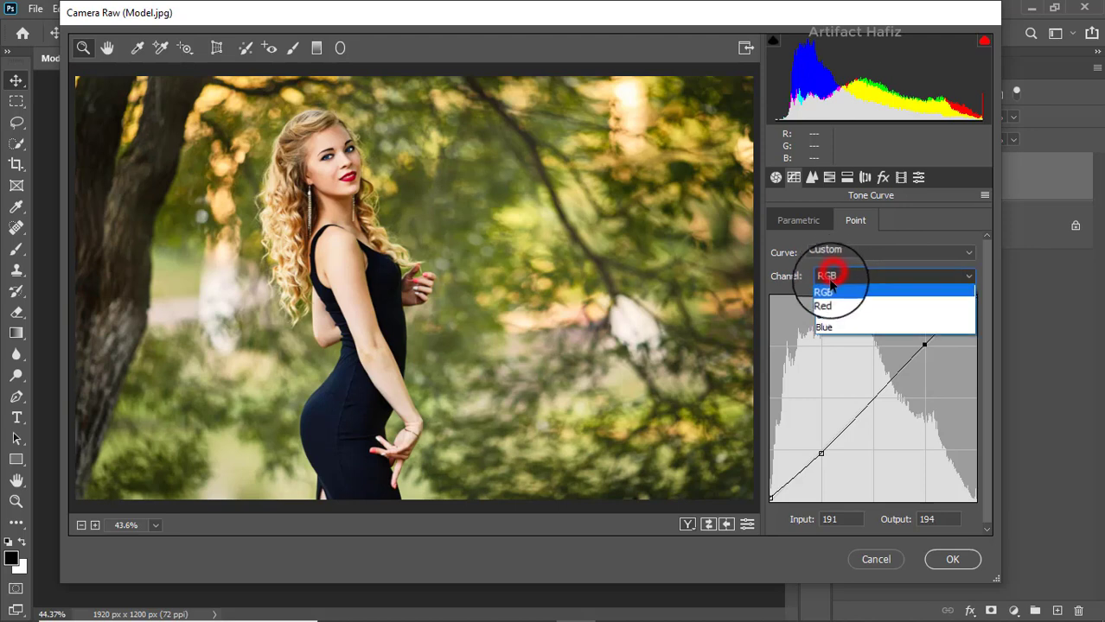
pyautogui.click(825, 293)
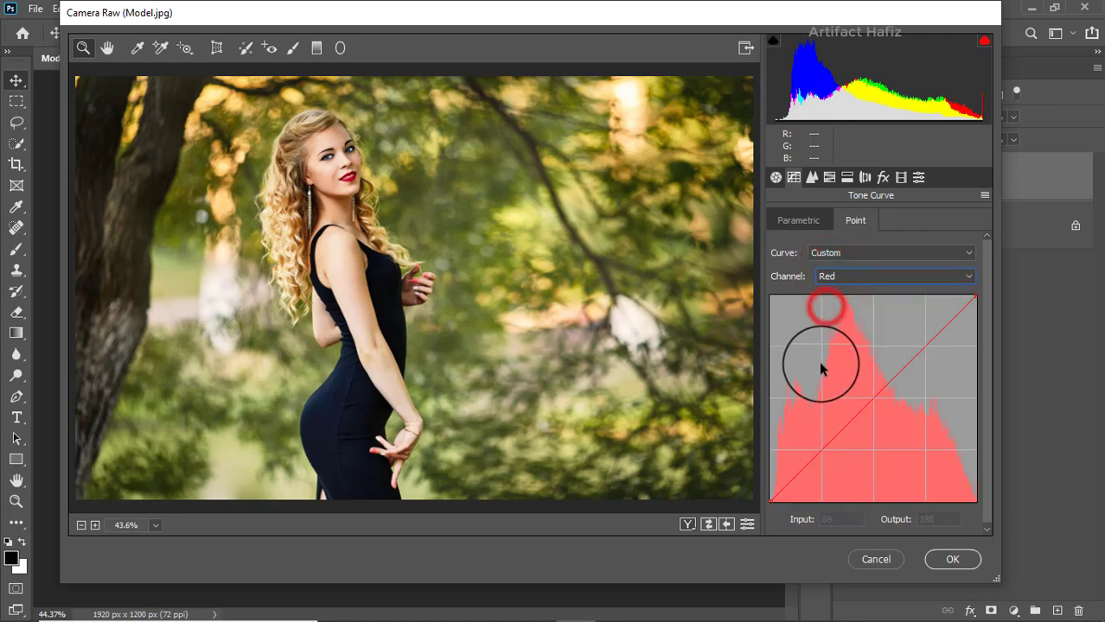
pyautogui.click(880, 275)
pyautogui.click(866, 317)
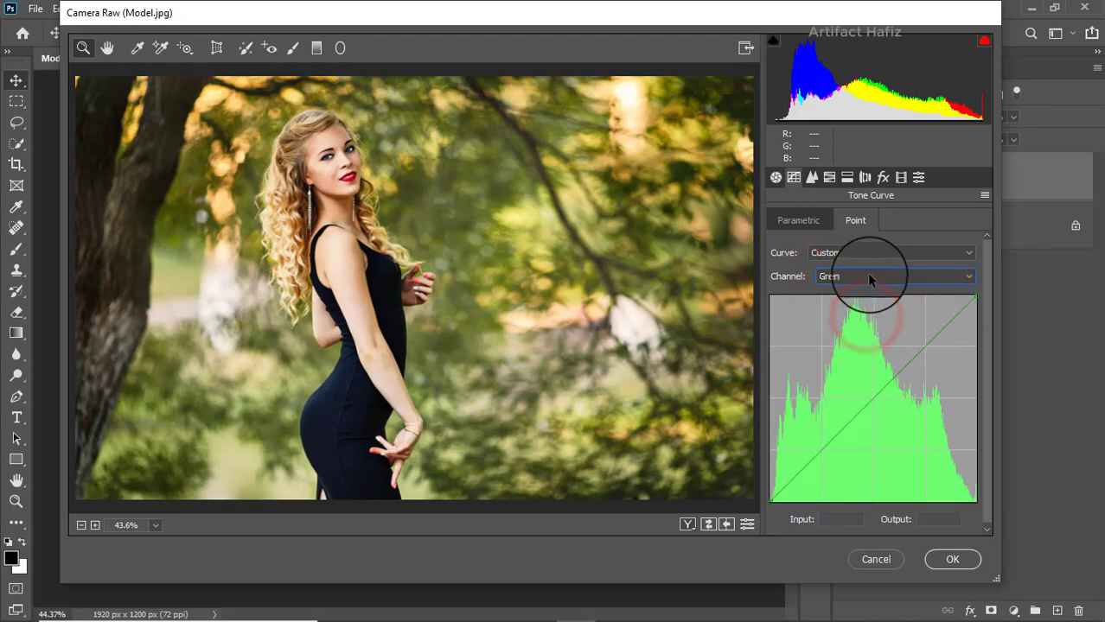
pyautogui.click(868, 277)
pyautogui.click(858, 329)
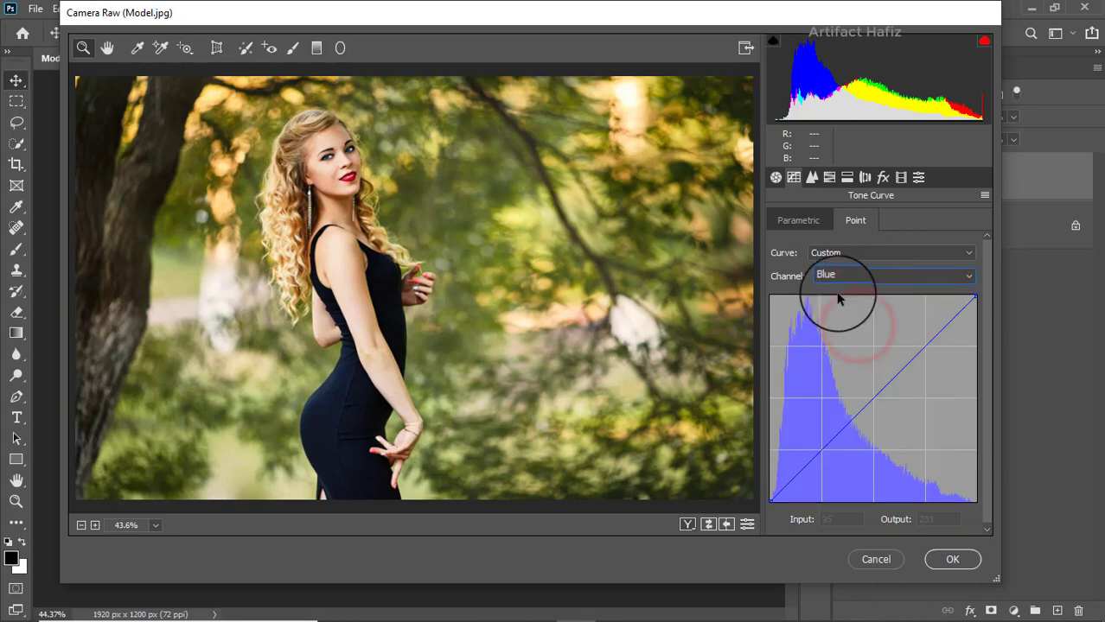
# Set the sharpening Amount to 16 and the noise reduction Luminance to 8
pyautogui.click(815, 178)
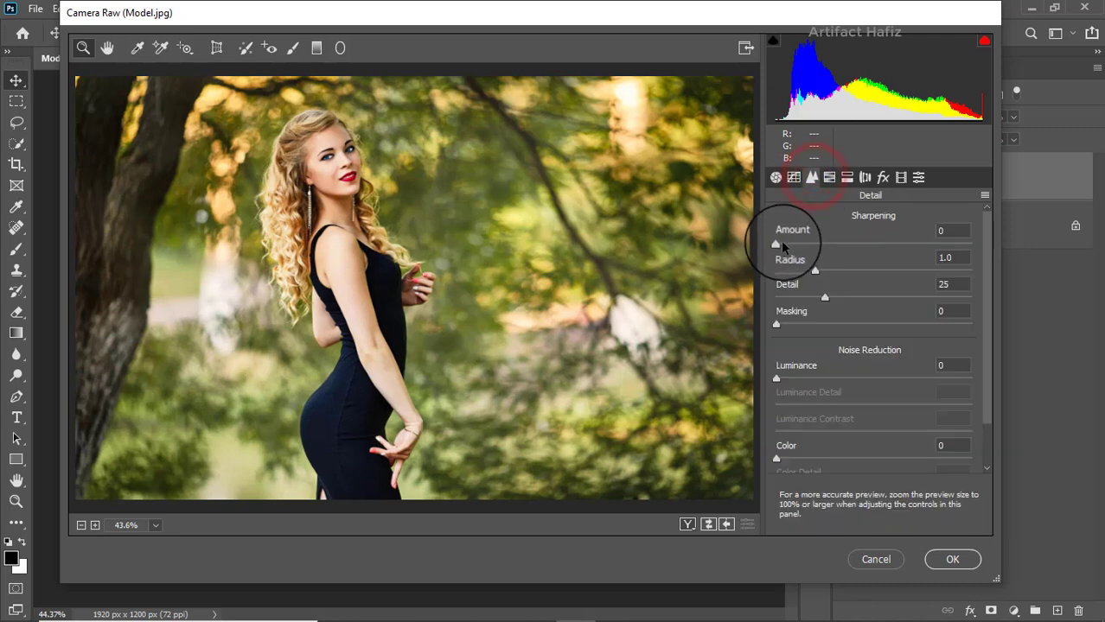
pyautogui.click(776, 244)
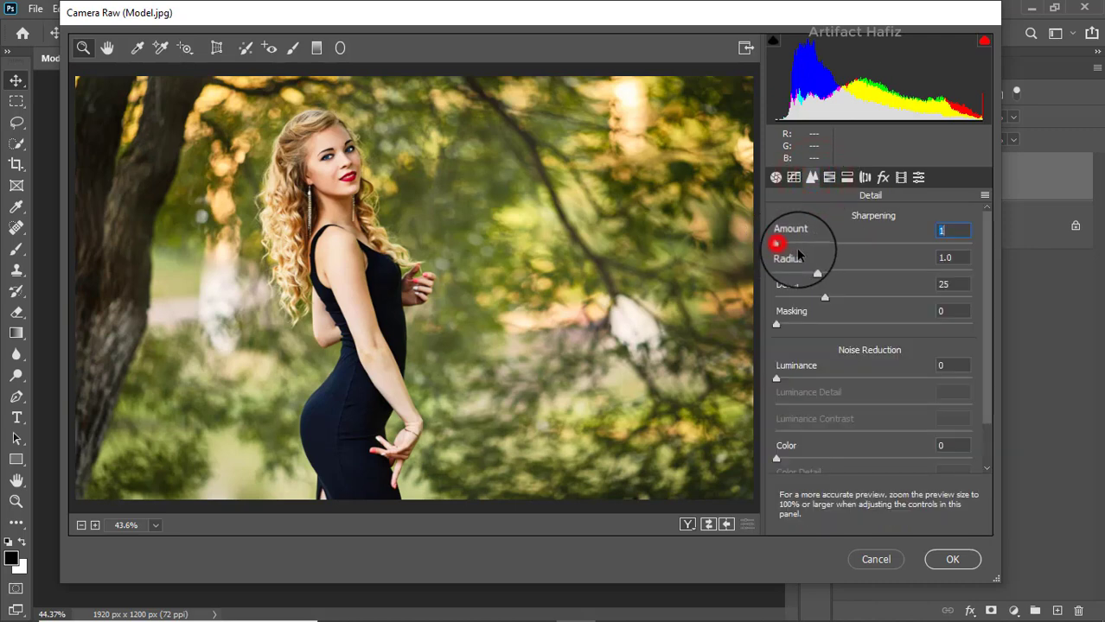
pyautogui.click(779, 379)
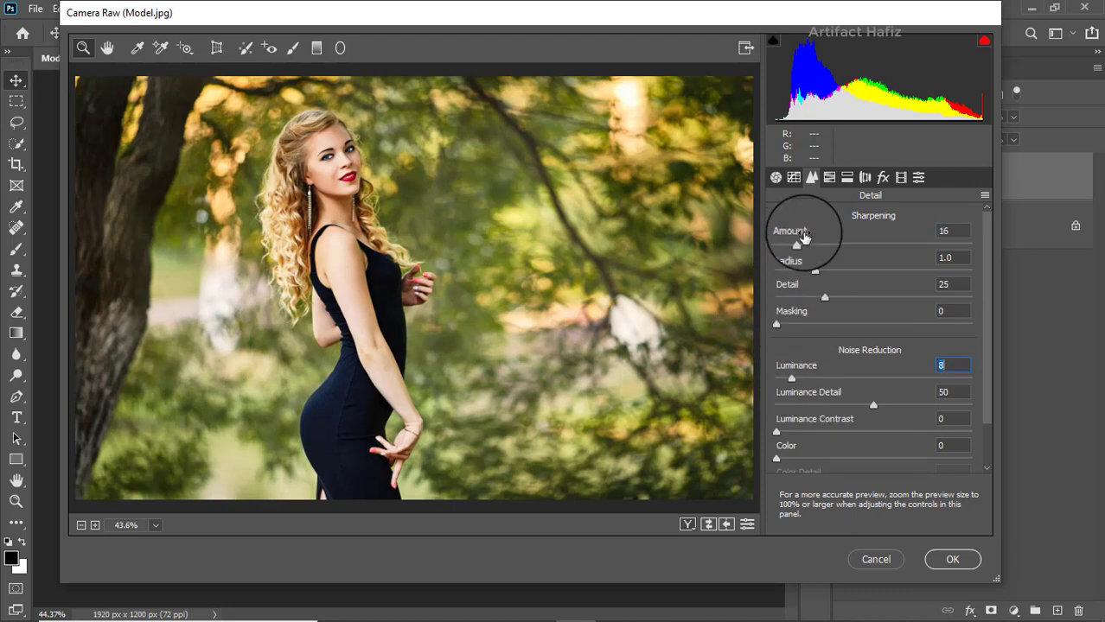
# Set the HSL saturation of Reds and Oranges to +10, and of Yellows and Greens to -100
pyautogui.click(830, 177)
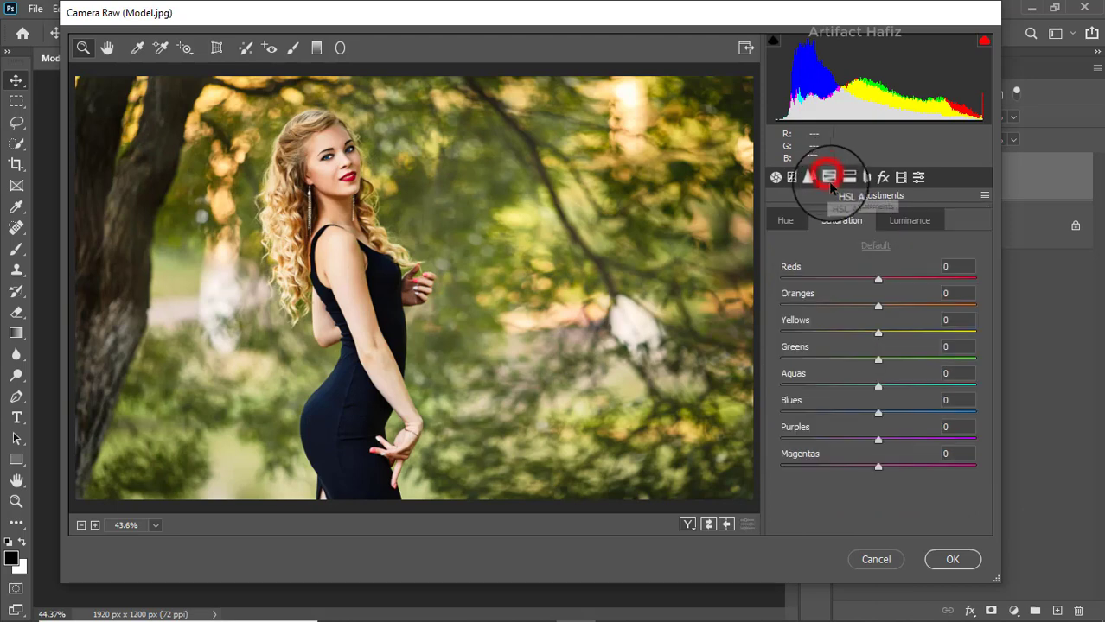
pyautogui.click(843, 222)
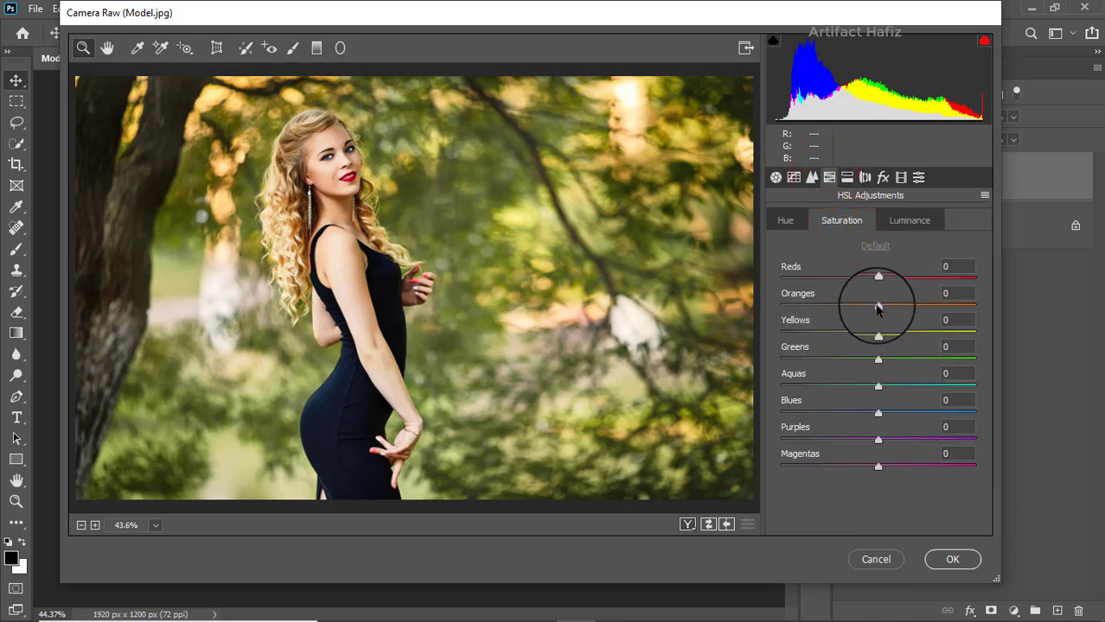
pyautogui.moveTo(877, 308); pyautogui.dragTo(885, 279)
pyautogui.moveTo(878, 331); pyautogui.dragTo(770, 356)
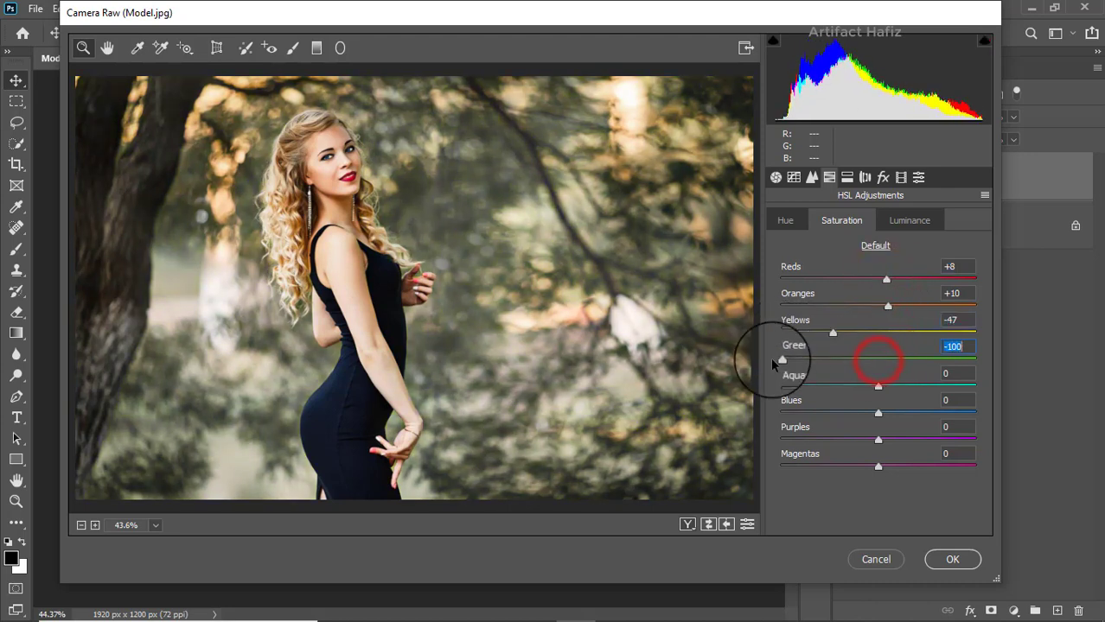
pyautogui.moveTo(832, 334); pyautogui.dragTo(723, 334)
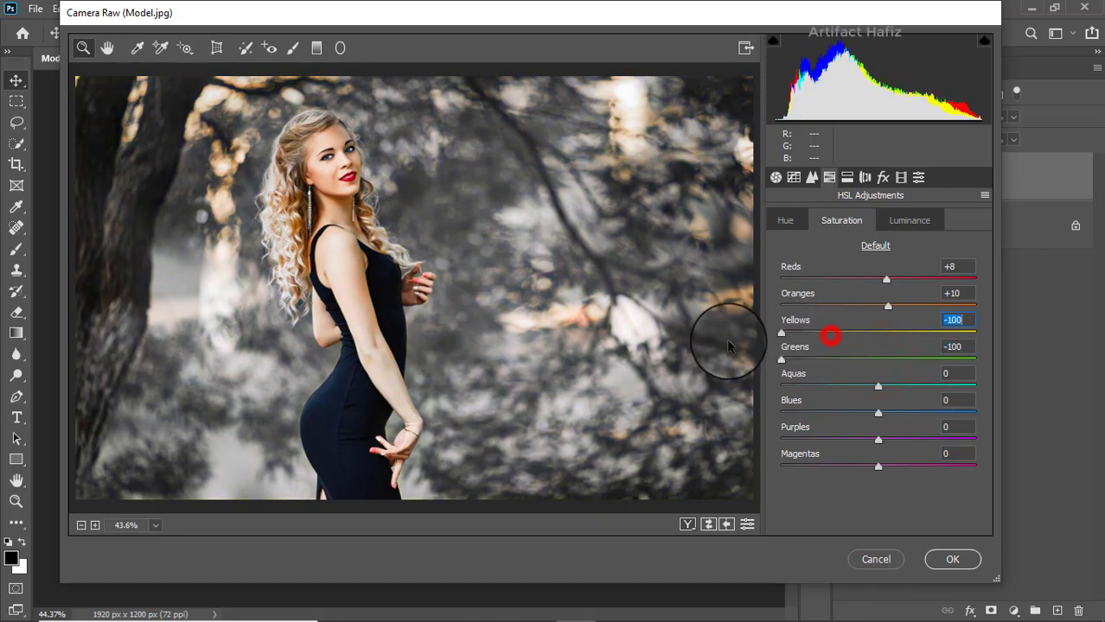
pyautogui.moveTo(885, 280)
pyautogui.mouseDown()
pyautogui.moveTo(788, 285)
pyautogui.moveTo(921, 278)
pyautogui.moveTo(896, 281)
pyautogui.mouseUp()
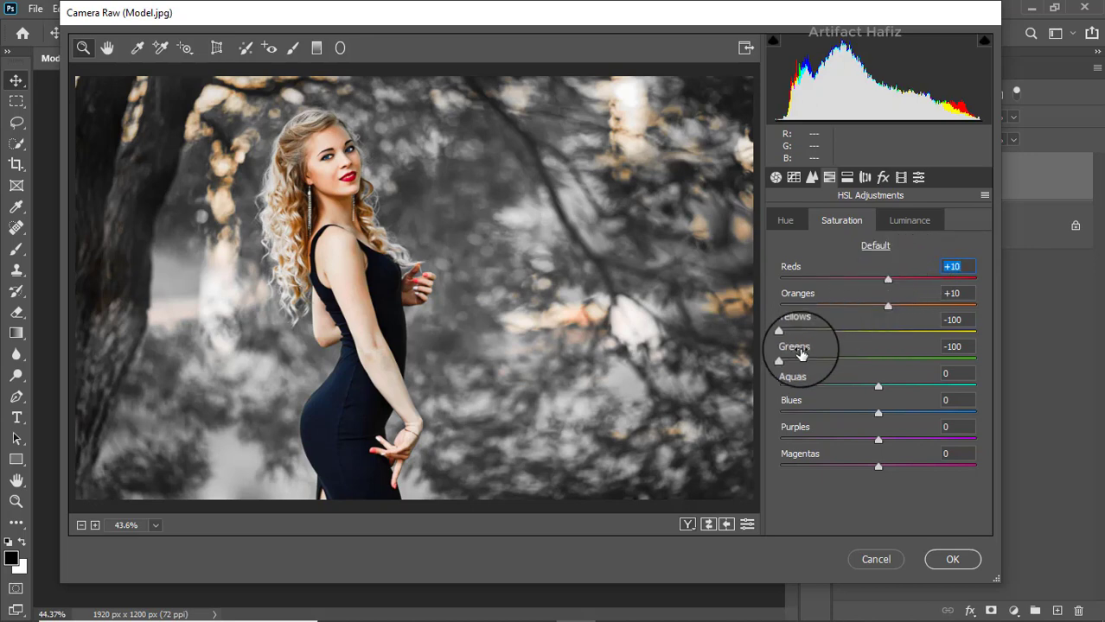
# Set the HSL saturation to Greens -17, Yellows -79, Oranges +8, Aquas +24 and Blues +20
pyautogui.moveTo(780, 358); pyautogui.dragTo(859, 359)
pyautogui.moveTo(782, 333)
pyautogui.mouseDown()
pyautogui.moveTo(838, 334)
pyautogui.moveTo(800, 340)
pyautogui.mouseUp()
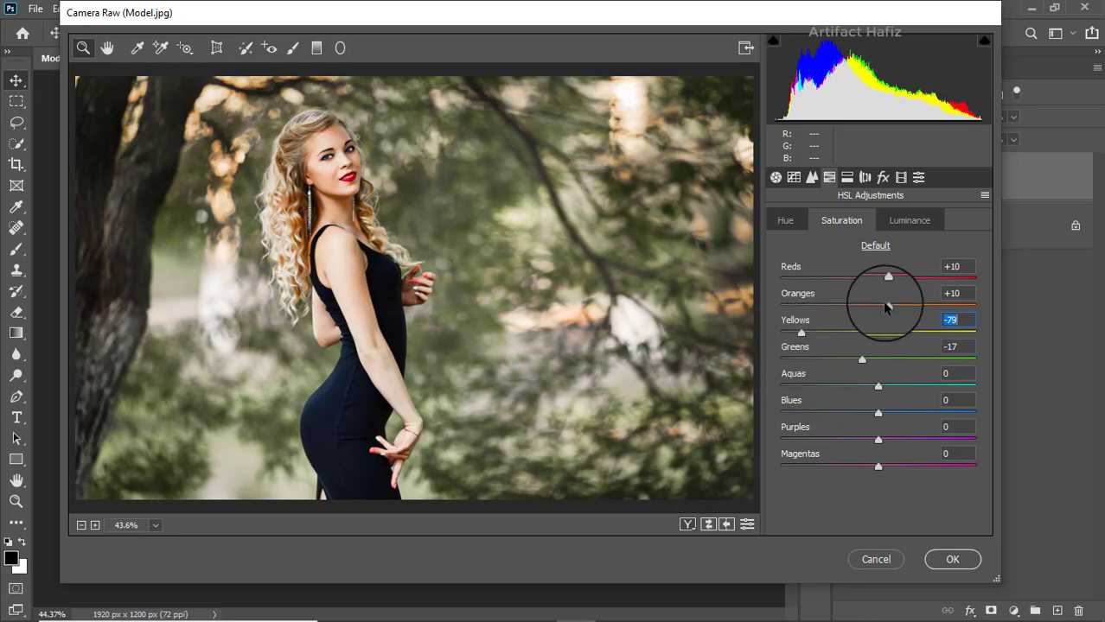
pyautogui.moveTo(876, 387); pyautogui.dragTo(897, 413)
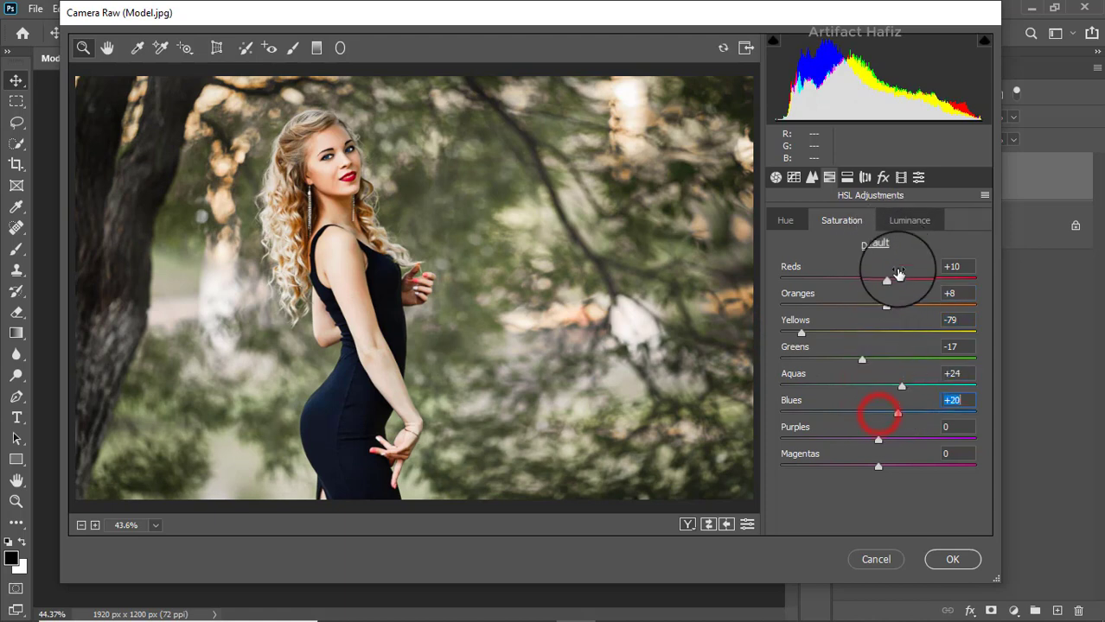
# Set the HSL luminance to Oranges +12, Greens -44 and Yellows -17
pyautogui.click(899, 230)
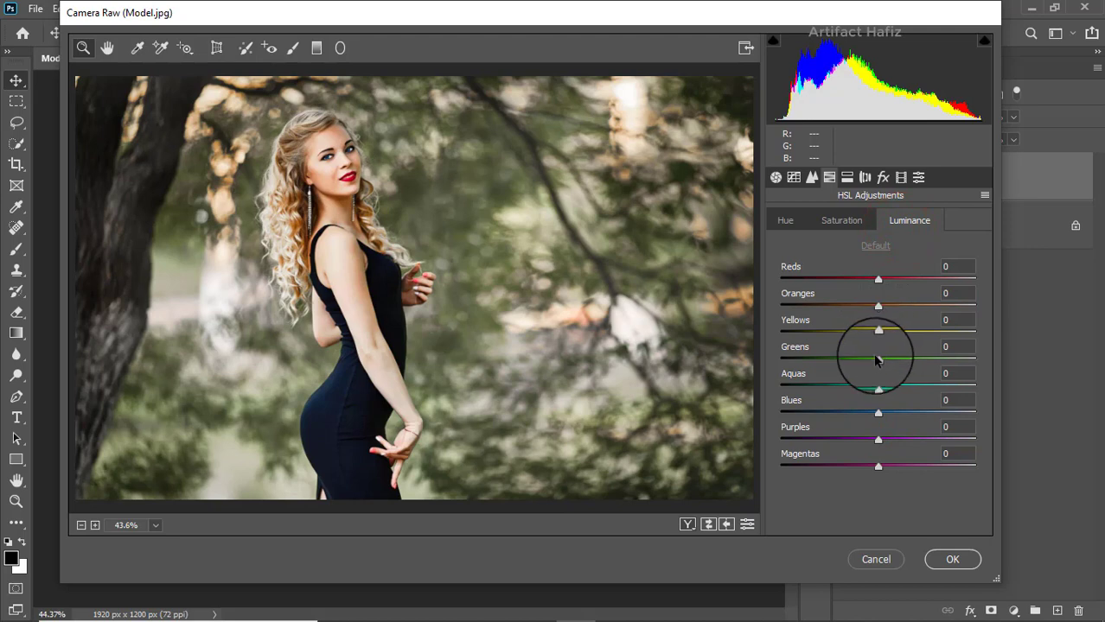
pyautogui.moveTo(879, 308); pyautogui.dragTo(889, 305)
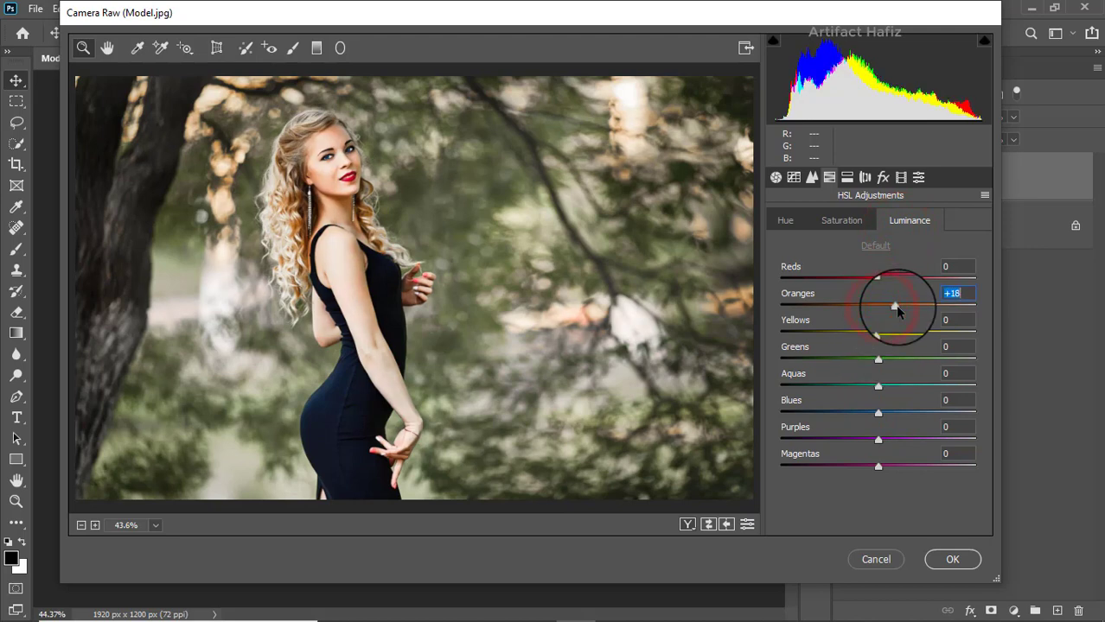
pyautogui.moveTo(877, 361); pyautogui.dragTo(835, 361)
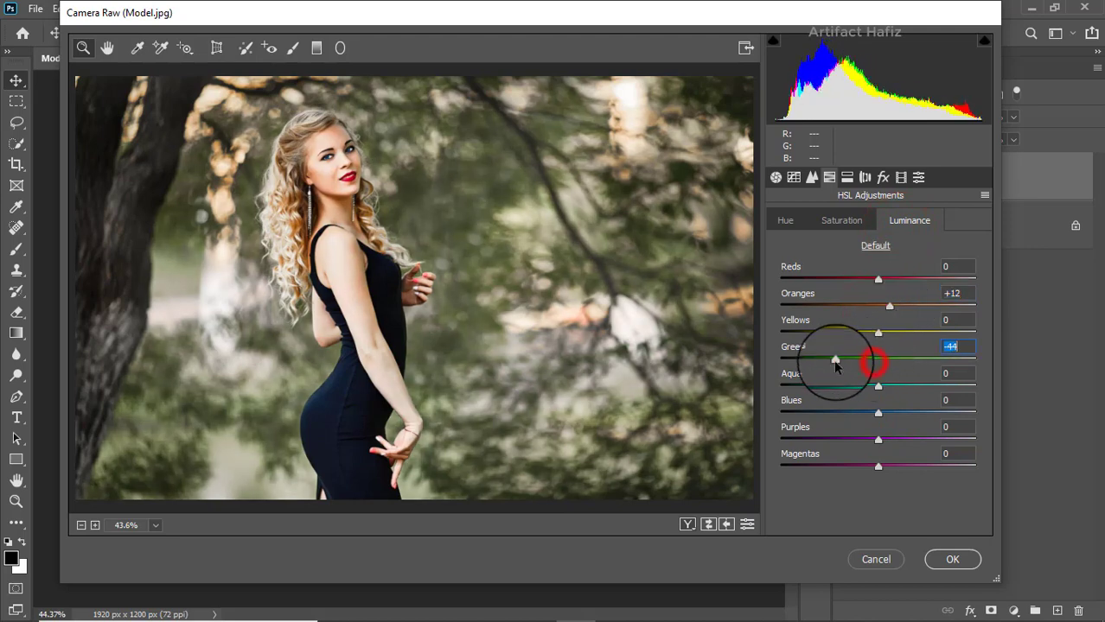
pyautogui.moveTo(880, 331)
pyautogui.mouseDown()
pyautogui.moveTo(836, 329)
pyautogui.moveTo(859, 331)
pyautogui.mouseUp()
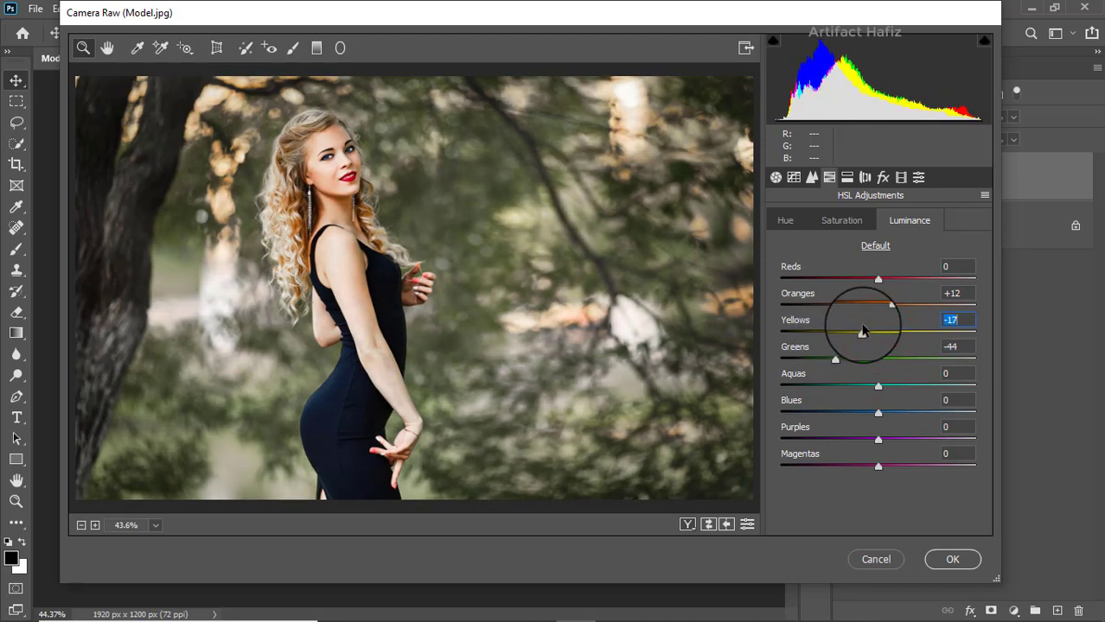
# Set the HSL hue of Oranges to +3 and the saturation of Oranges to -12
pyautogui.click(782, 220)
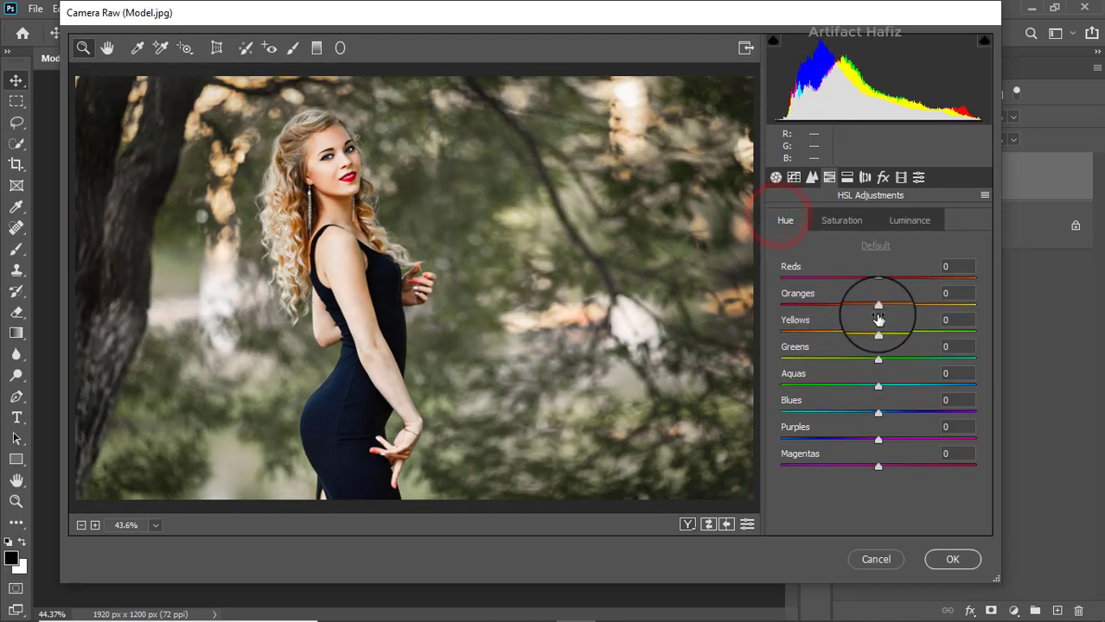
pyautogui.moveTo(876, 304)
pyautogui.mouseDown()
pyautogui.moveTo(911, 305)
pyautogui.moveTo(839, 304)
pyautogui.moveTo(883, 306)
pyautogui.mouseUp()
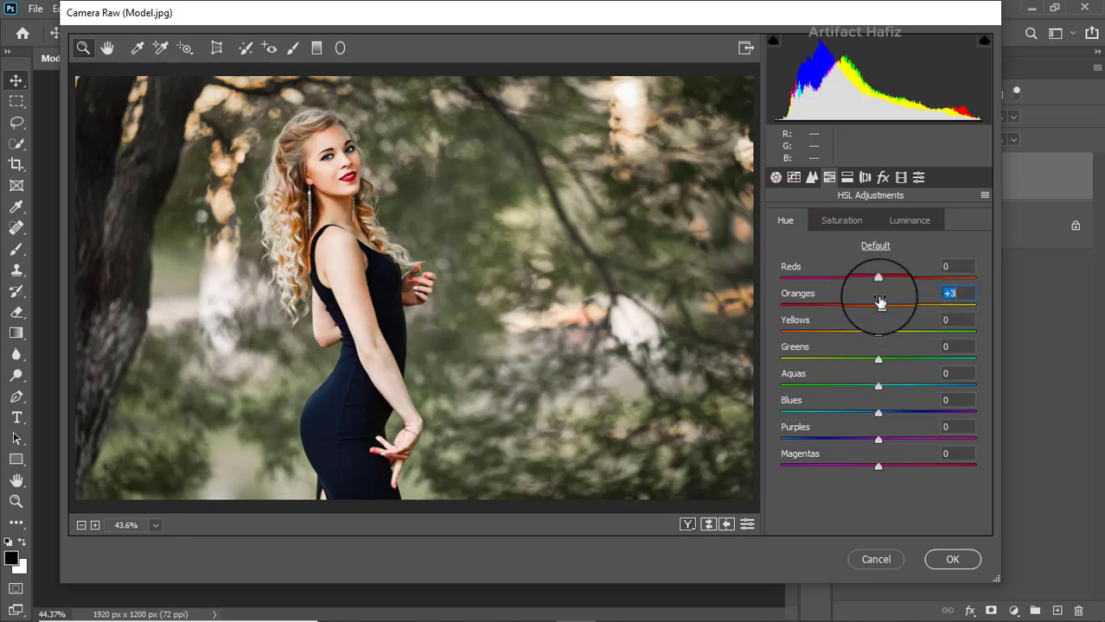
pyautogui.click(840, 222)
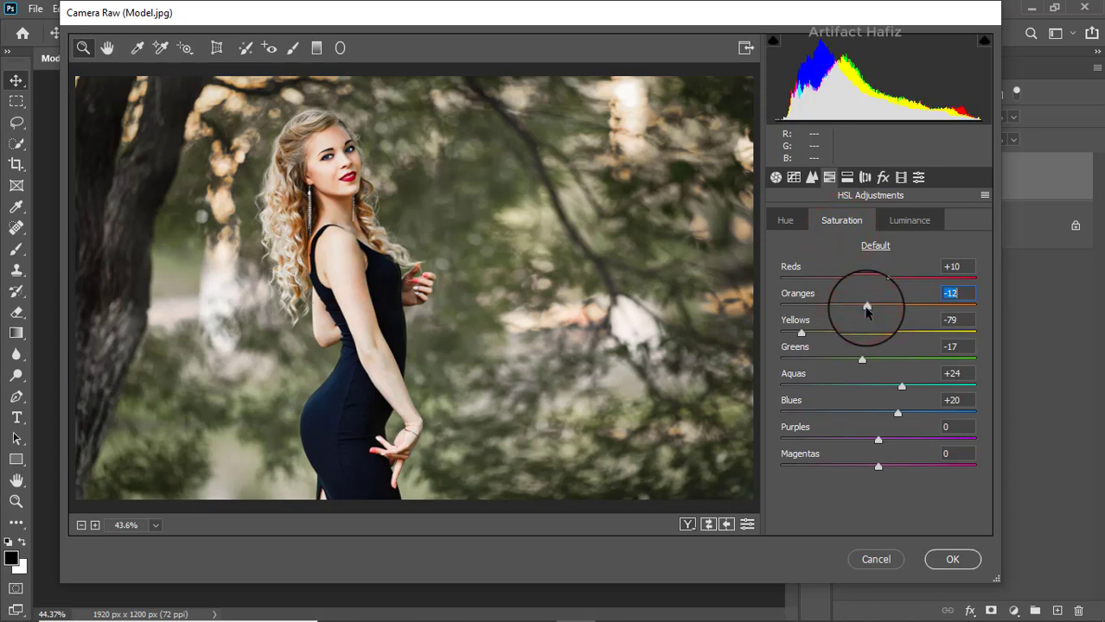
# Add a post-crop vignette with Amount -38, Roundness +95 and Feather 70
pyautogui.click(865, 177)
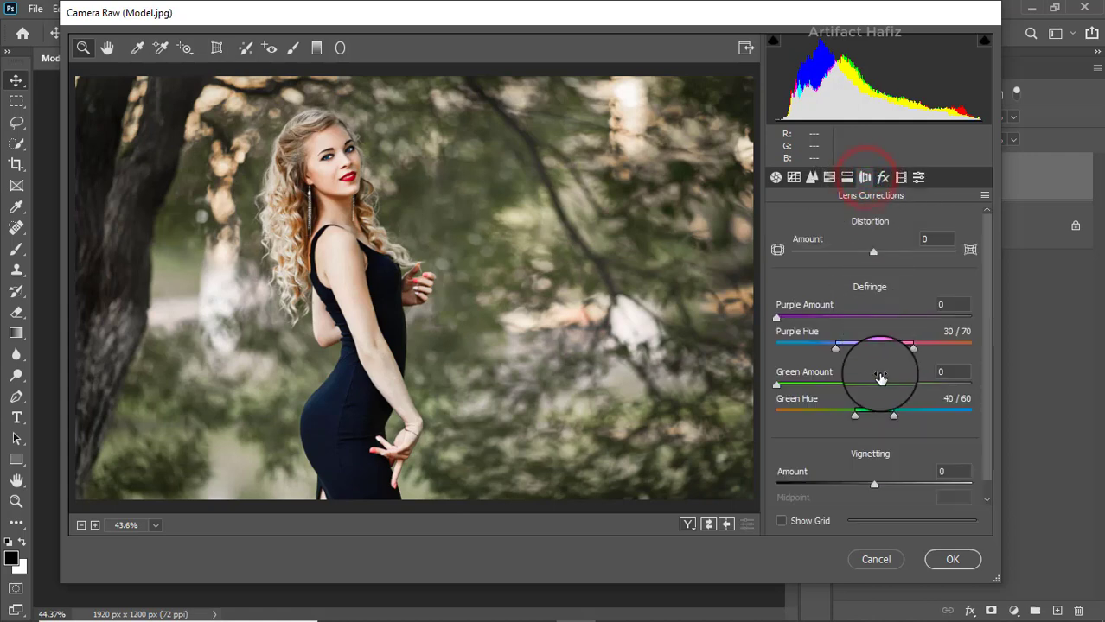
pyautogui.click(883, 178)
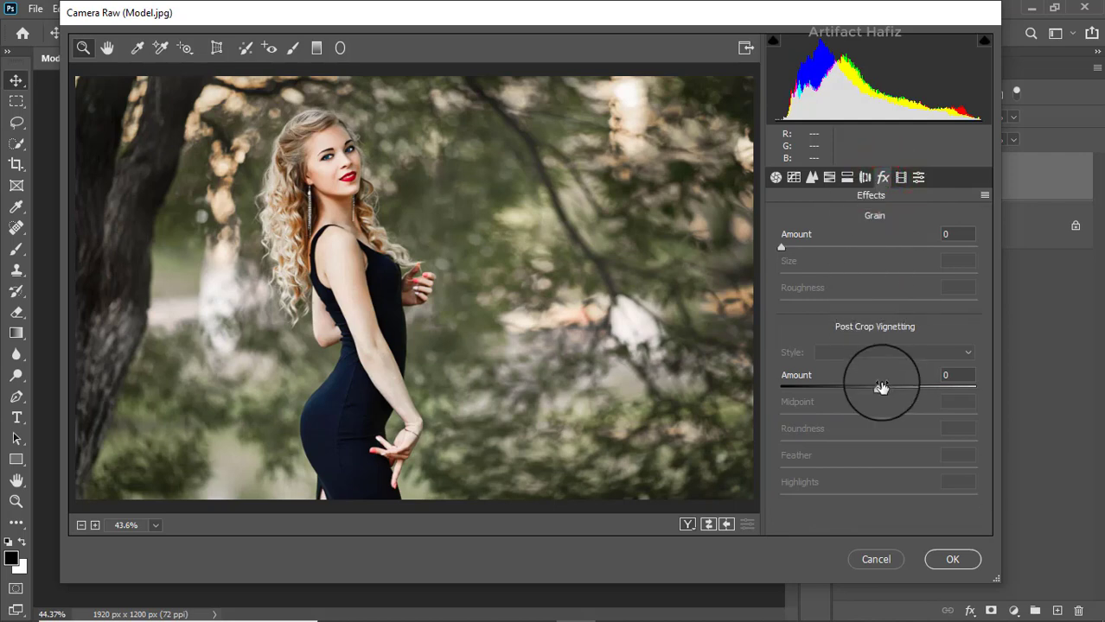
pyautogui.moveTo(878, 387); pyautogui.dragTo(842, 391)
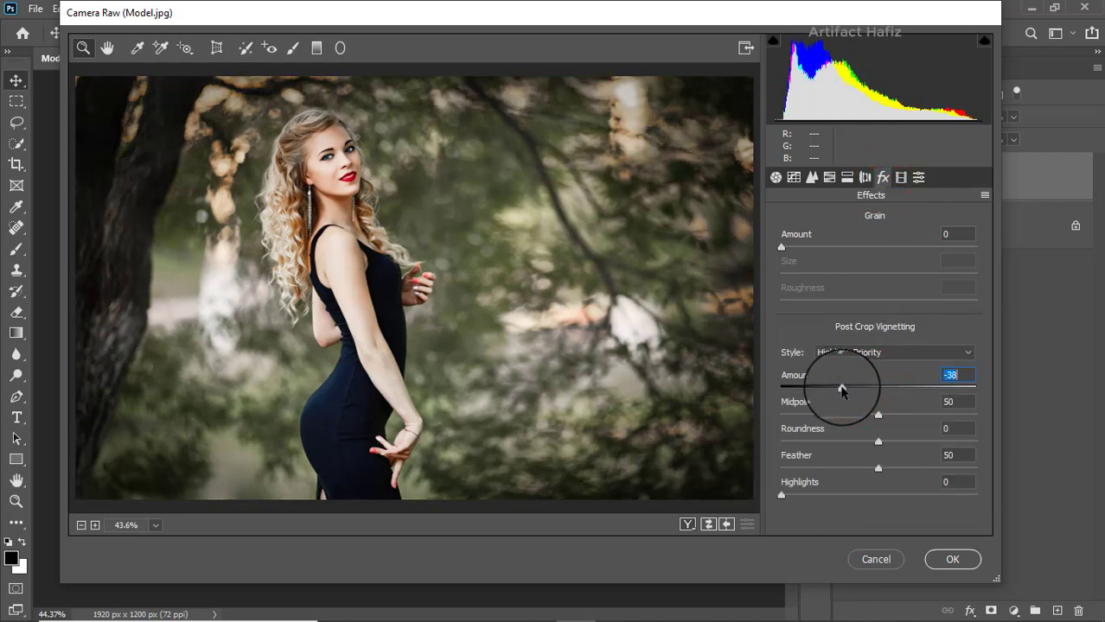
pyautogui.moveTo(878, 442); pyautogui.dragTo(969, 435)
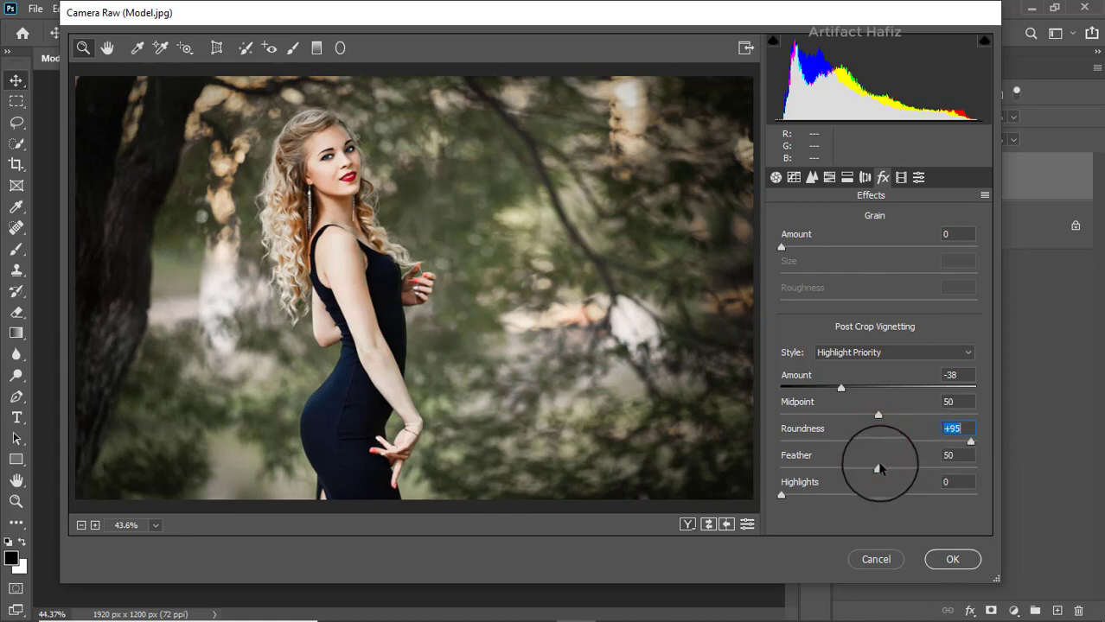
pyautogui.moveTo(889, 467); pyautogui.dragTo(914, 467)
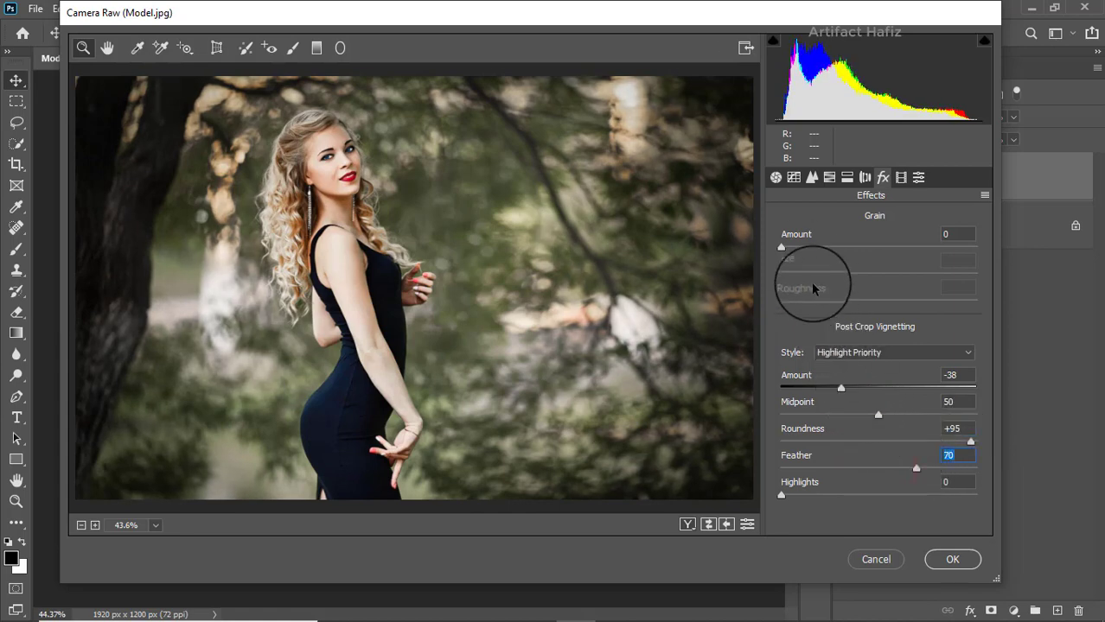
# Split-tone the portrait with Highlights Hue 78 and Saturation 8, and Shadows Hue 200 and Saturation 10
pyautogui.click(813, 178)
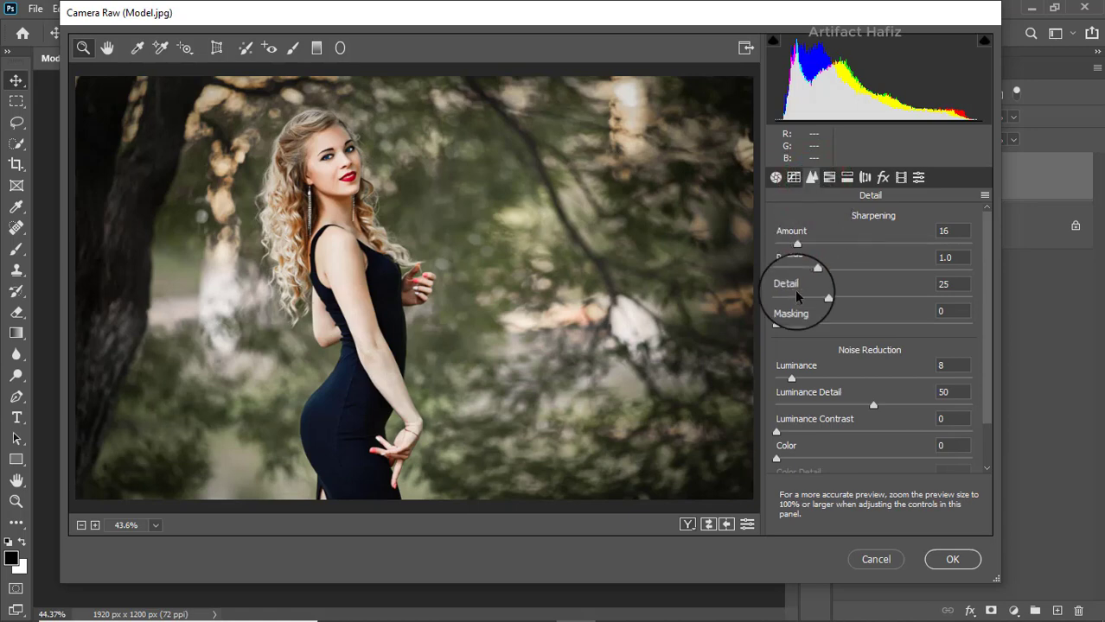
pyautogui.click(847, 178)
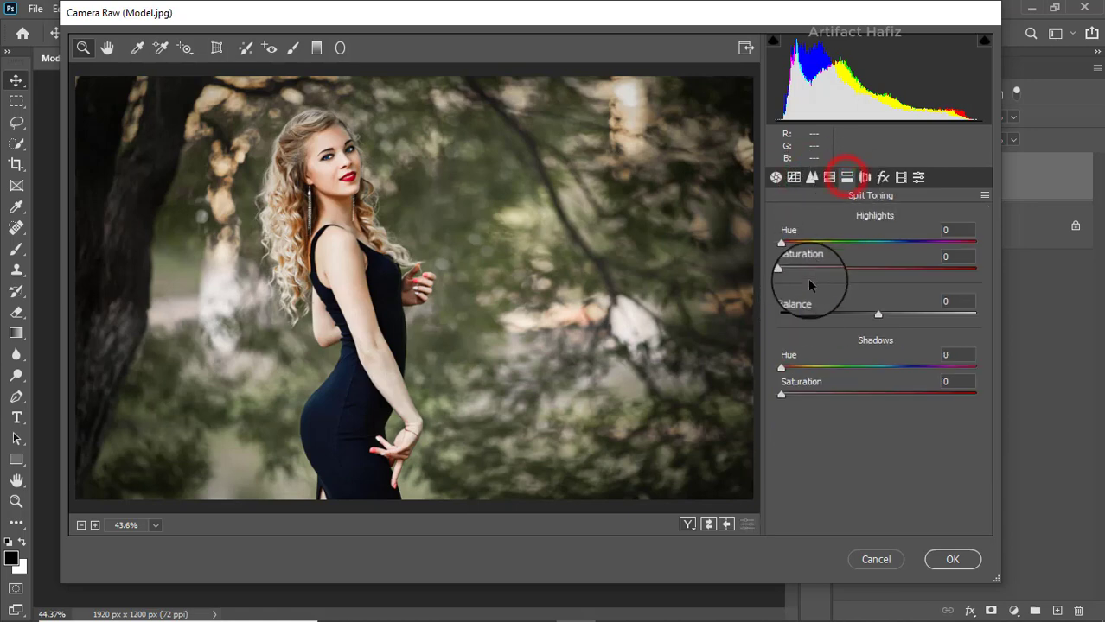
pyautogui.moveTo(781, 395); pyautogui.dragTo(838, 394)
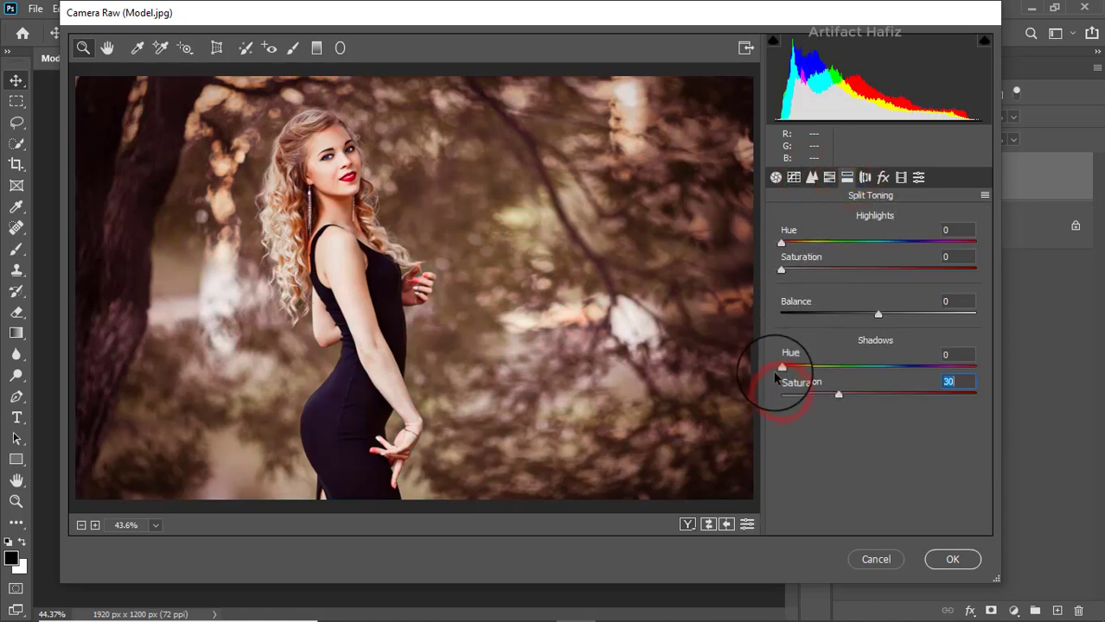
pyautogui.moveTo(781, 364); pyautogui.dragTo(890, 360)
pyautogui.moveTo(839, 395); pyautogui.dragTo(798, 396)
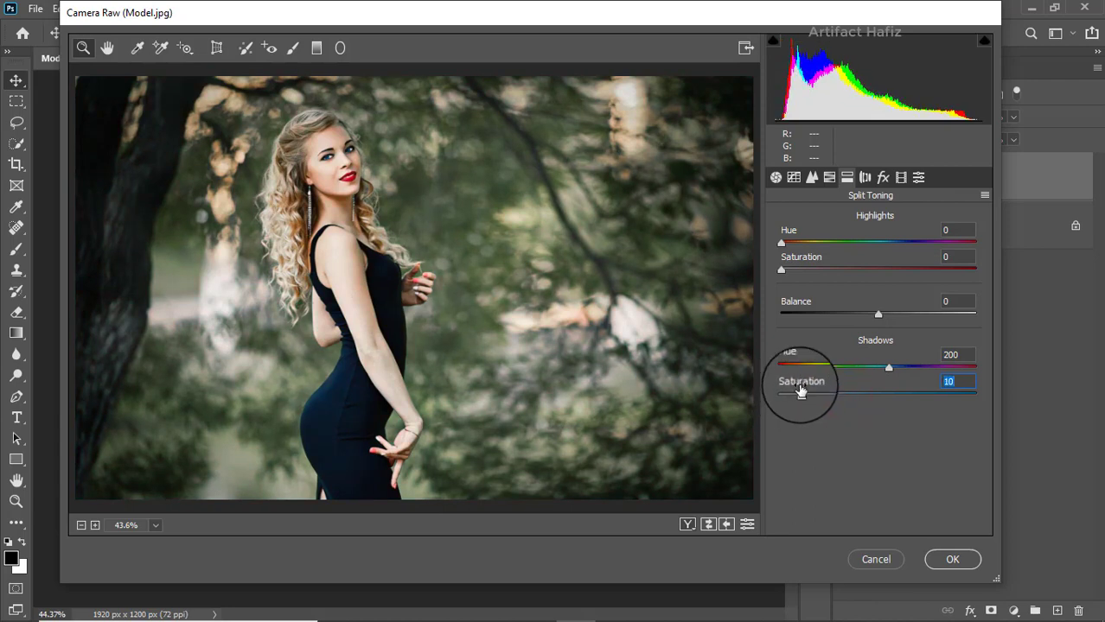
pyautogui.moveTo(782, 270); pyautogui.dragTo(844, 269)
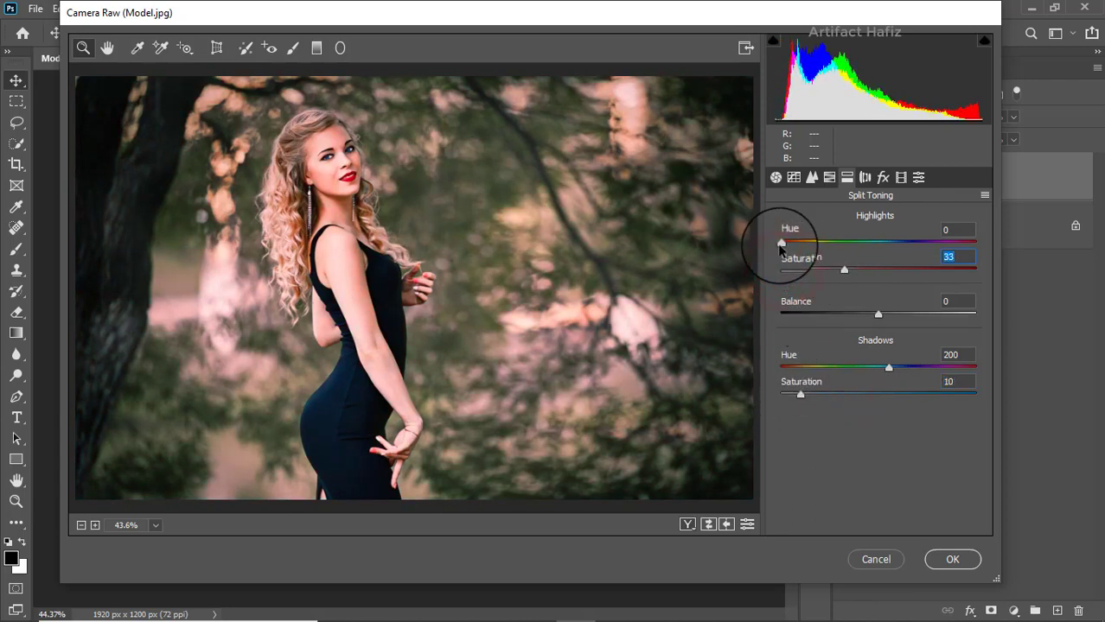
pyautogui.moveTo(780, 246); pyautogui.dragTo(797, 270)
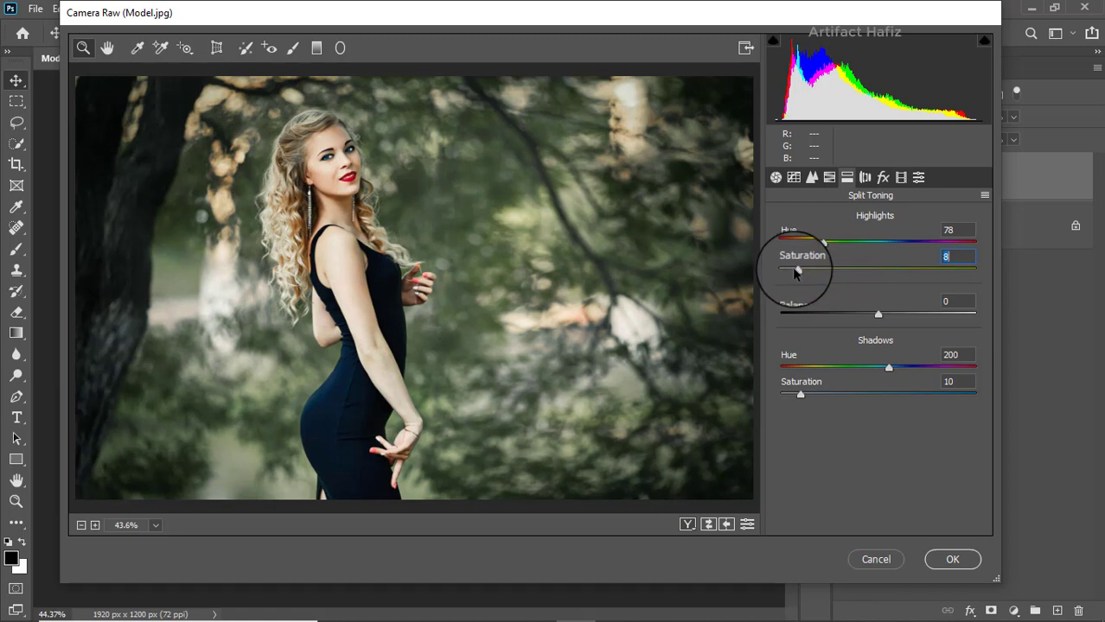
# Calibrate the primary saturations to Red -44, Green +13 and Blue +6, and apply the Camera Raw filter
pyautogui.click(899, 177)
pyautogui.moveTo(878, 357); pyautogui.dragTo(837, 357)
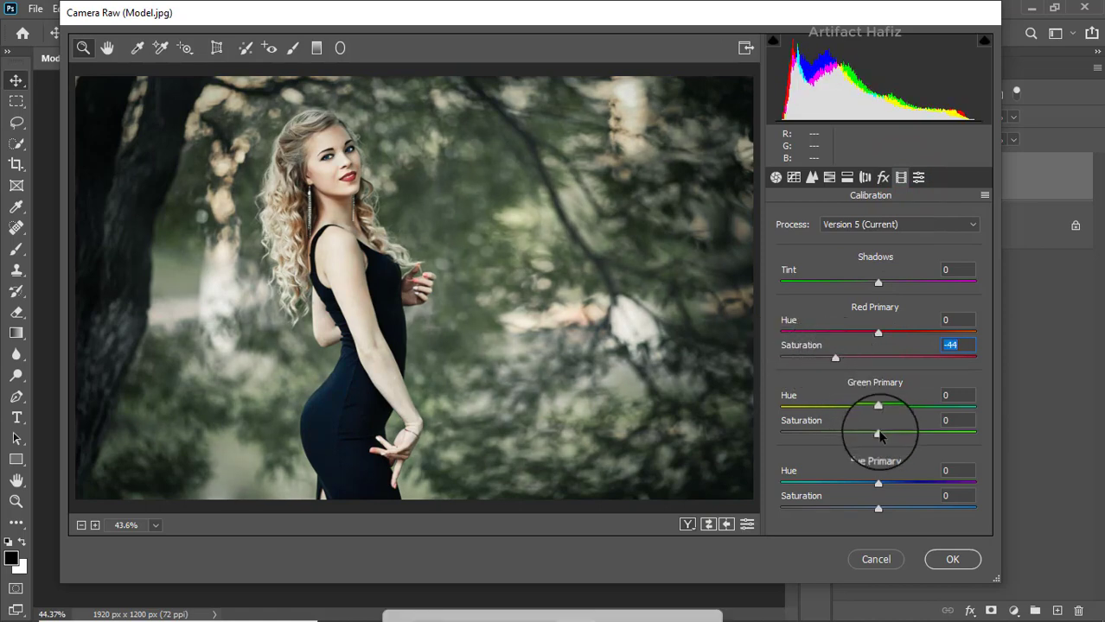
pyautogui.moveTo(879, 437); pyautogui.dragTo(943, 433)
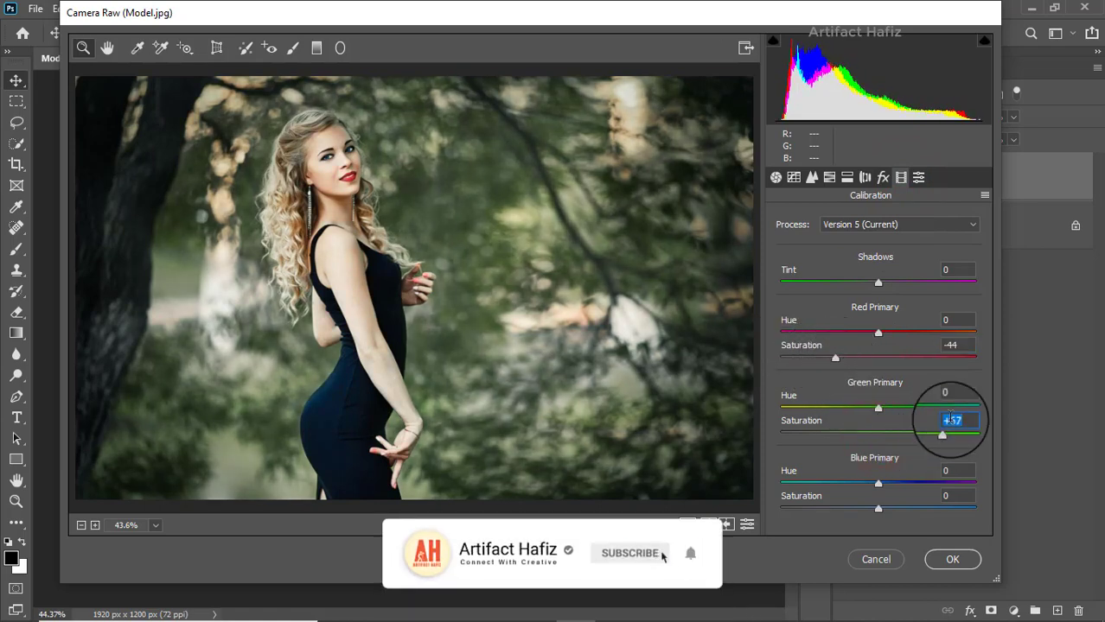
pyautogui.moveTo(878, 508); pyautogui.dragTo(891, 497)
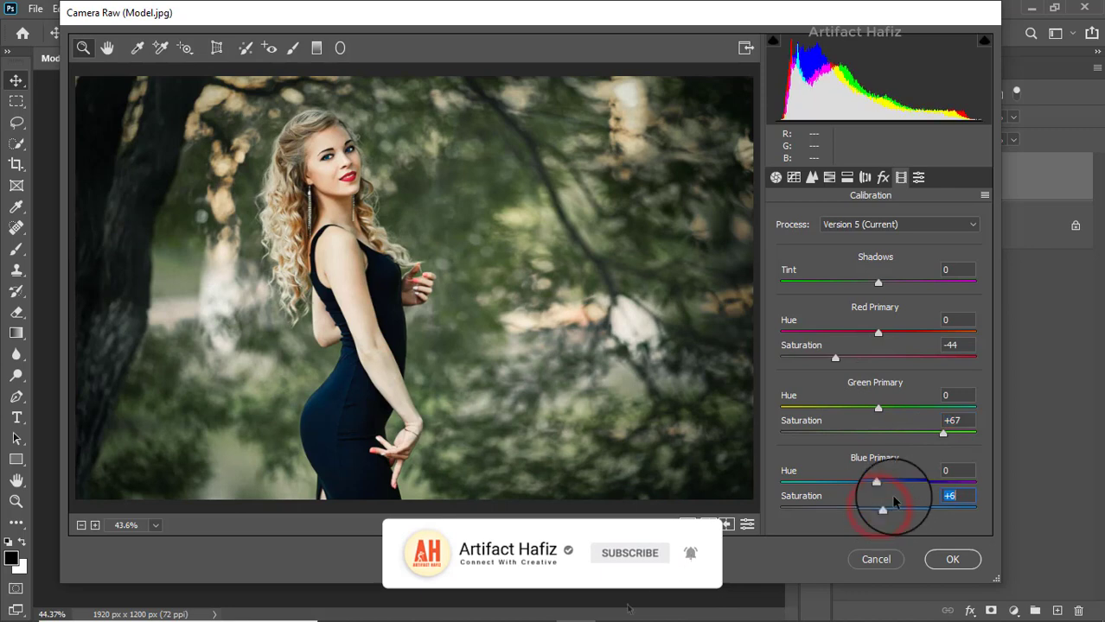
pyautogui.moveTo(945, 434); pyautogui.dragTo(890, 434)
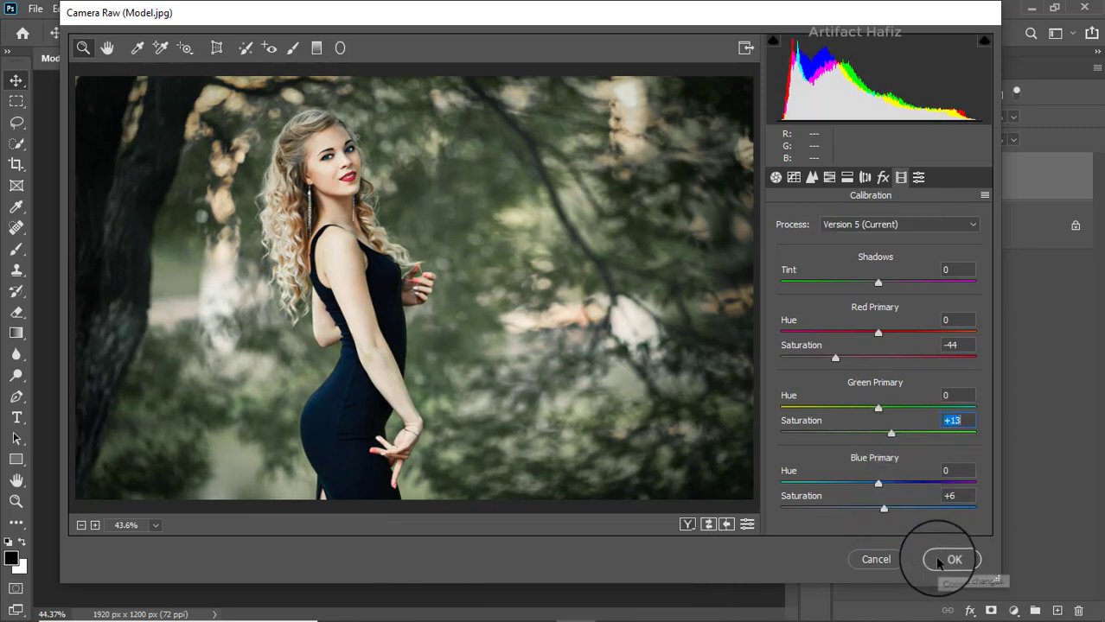
pyautogui.click(937, 559)
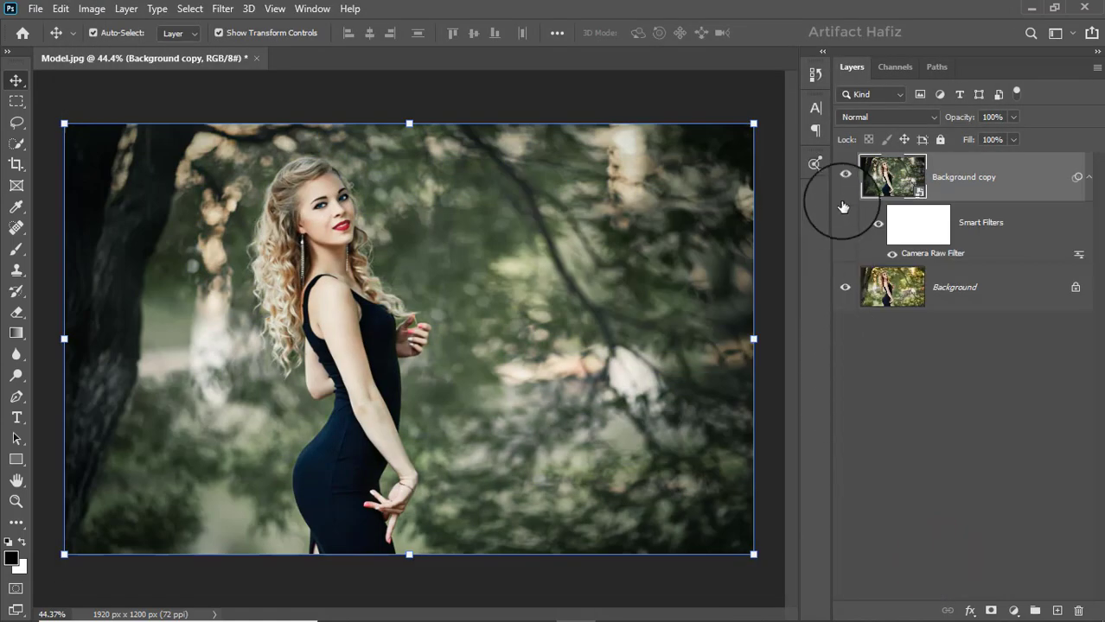
# Compare the image before and after grading by hiding and reshowing the Background copy layer, keeping that layer selected
pyautogui.click(844, 177)
pyautogui.click(844, 177)
pyautogui.click(1037, 173)
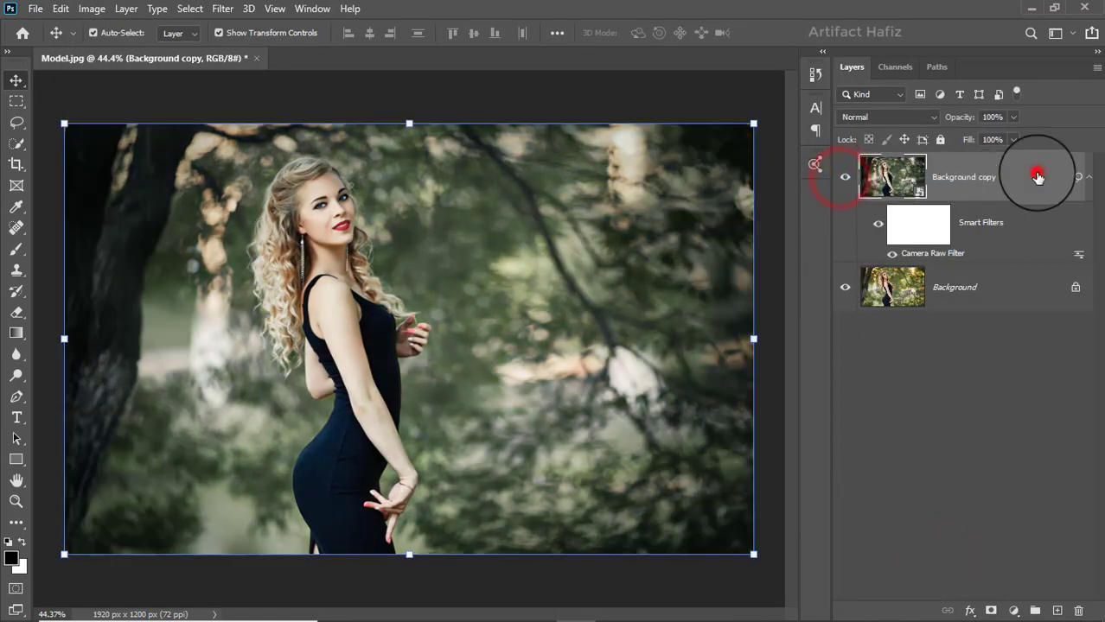
# Add a Color Lookup adjustment layer above Background copy using the Fuji F125 Kodak 2395 (by Adobe).cube 3D LUT
pyautogui.click(1013, 610)
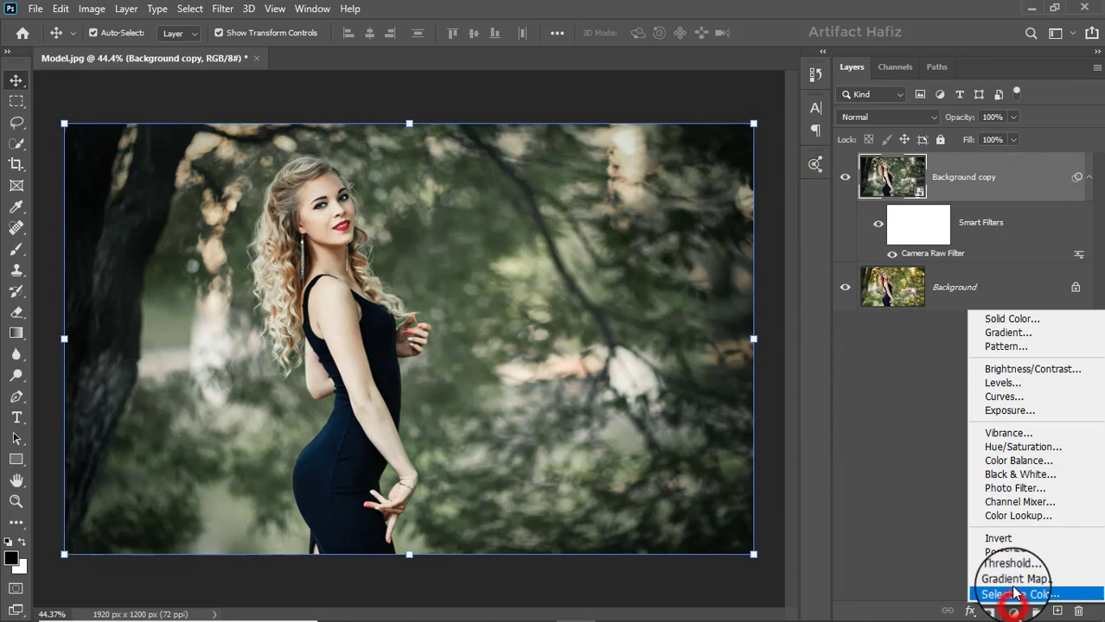
pyautogui.click(1026, 515)
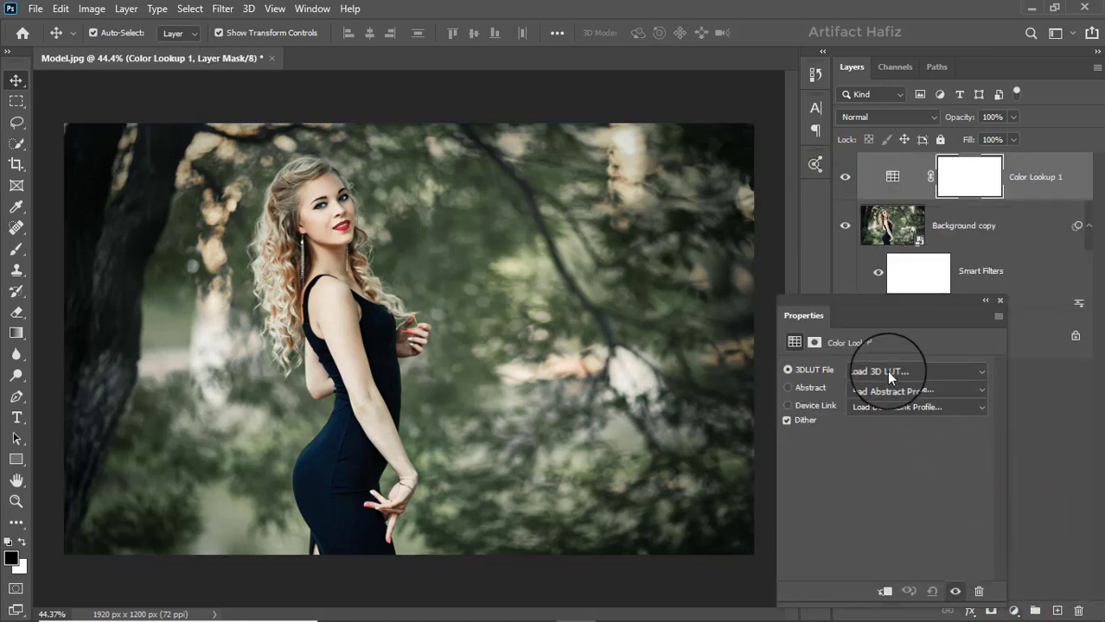
pyautogui.click(888, 372)
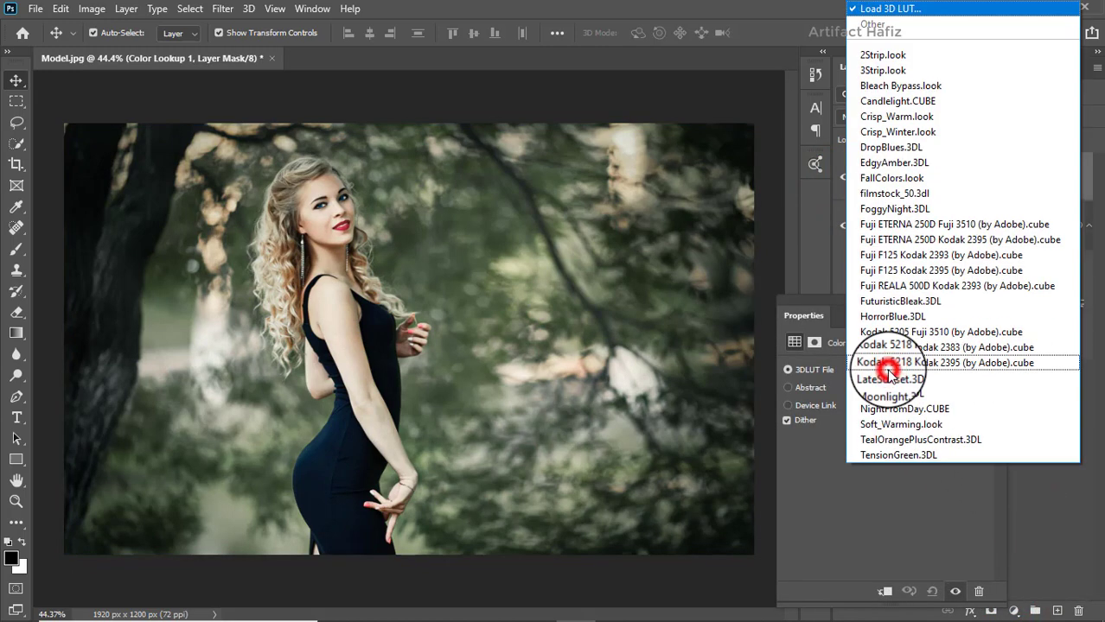
pyautogui.click(911, 272)
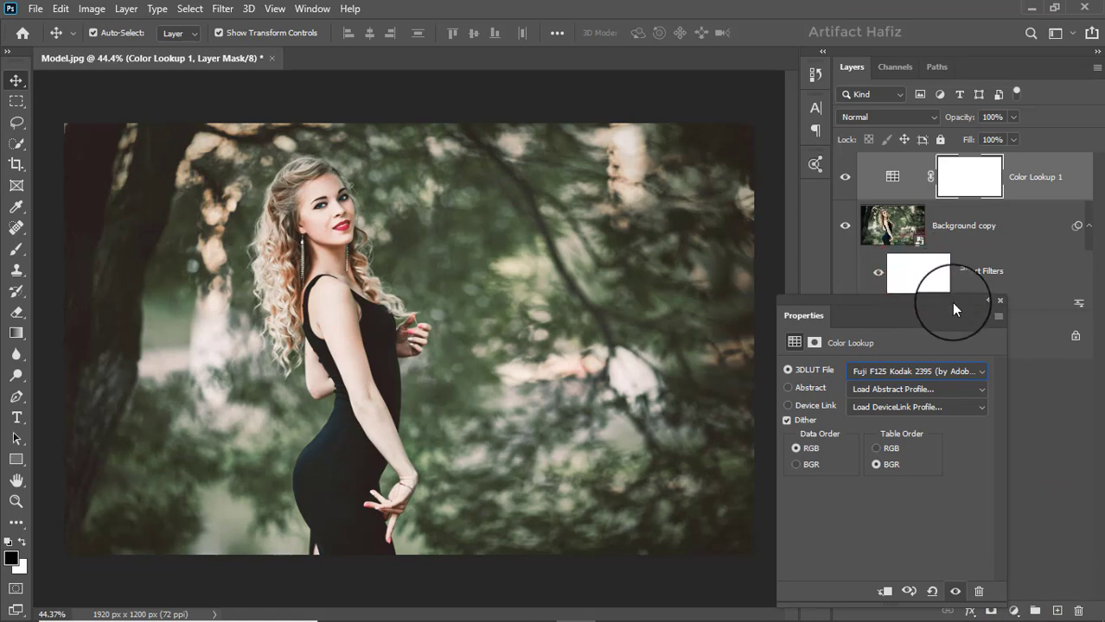
pyautogui.click(1000, 300)
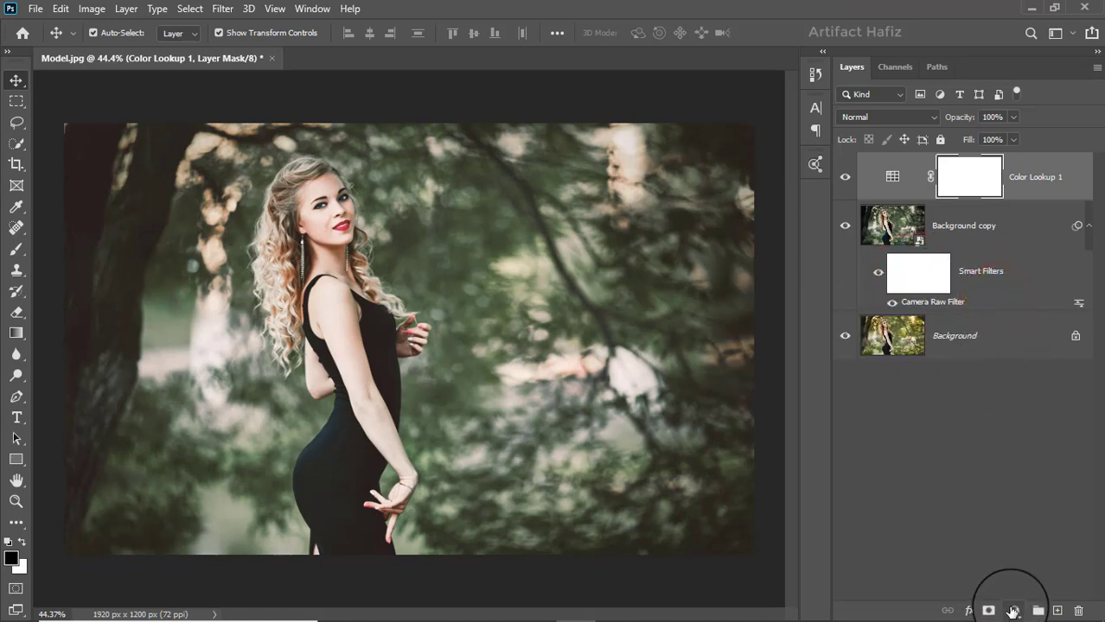
# Add a second Color Lookup adjustment layer on top using the Soft_Warming.look 3D LUT
pyautogui.click(1013, 610)
pyautogui.click(1002, 518)
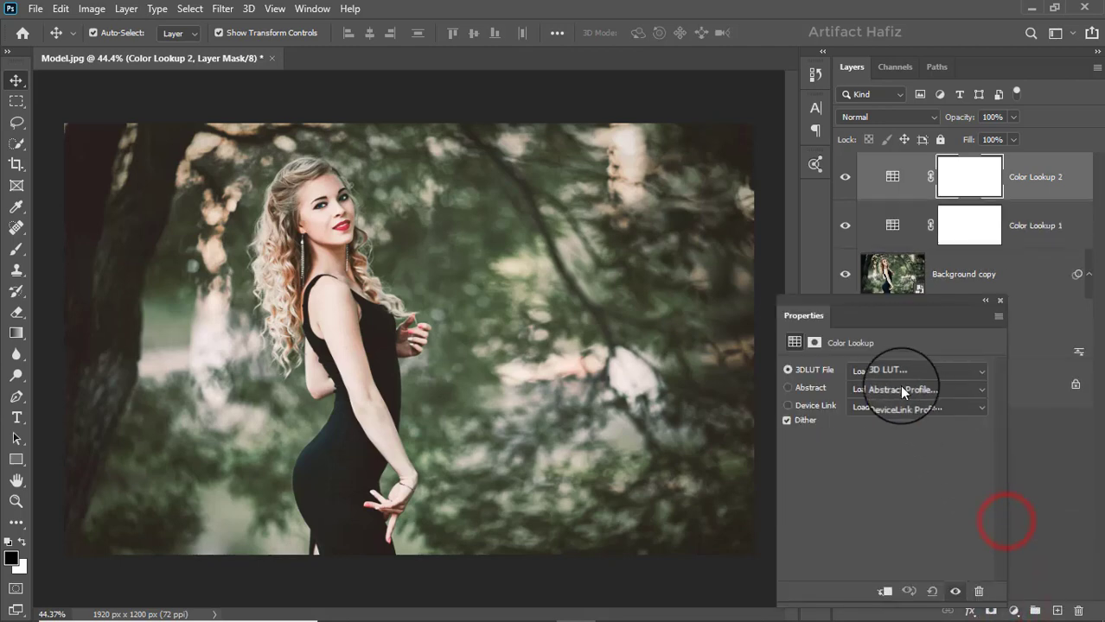
pyautogui.click(886, 370)
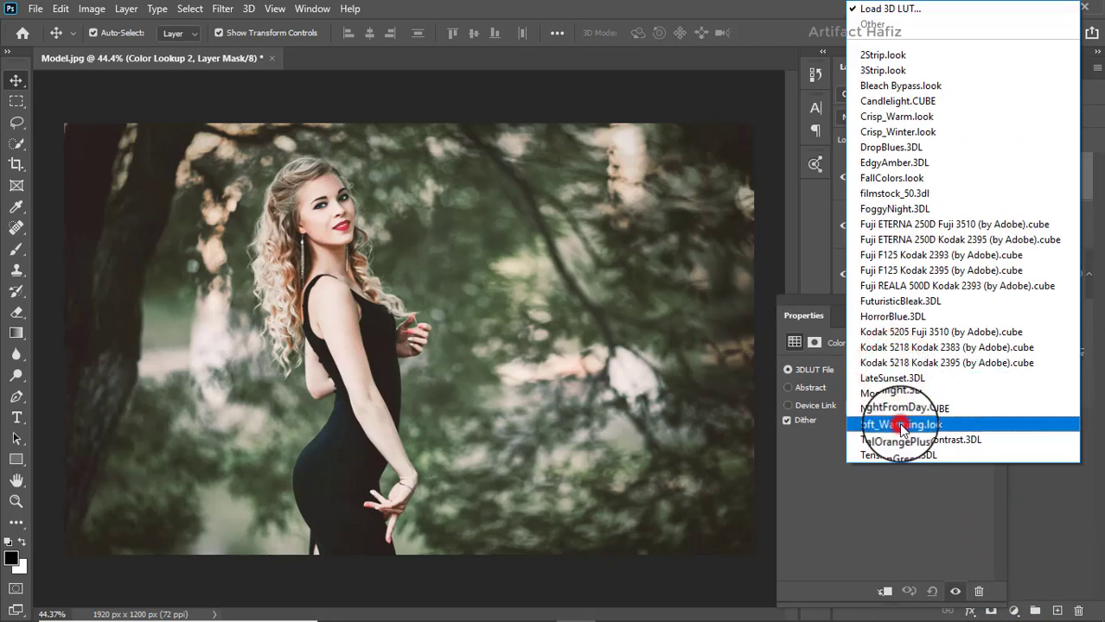
pyautogui.click(900, 424)
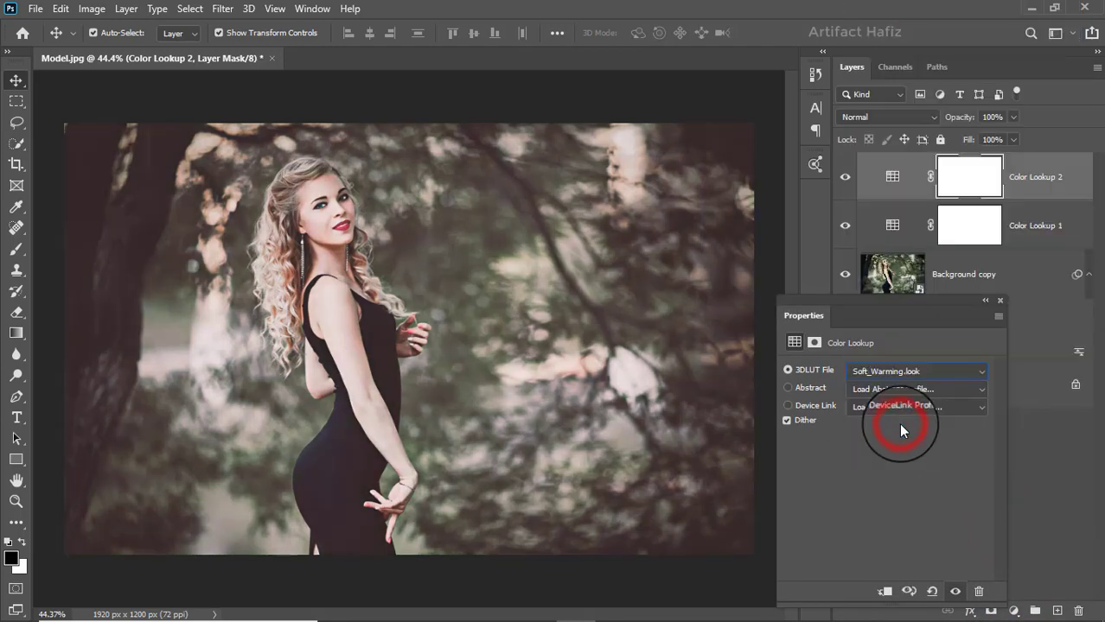
pyautogui.click(1000, 299)
# Set the Color Lookup 2 layer's blend mode to Luminosity and its opacity to 13%
pyautogui.click(858, 117)
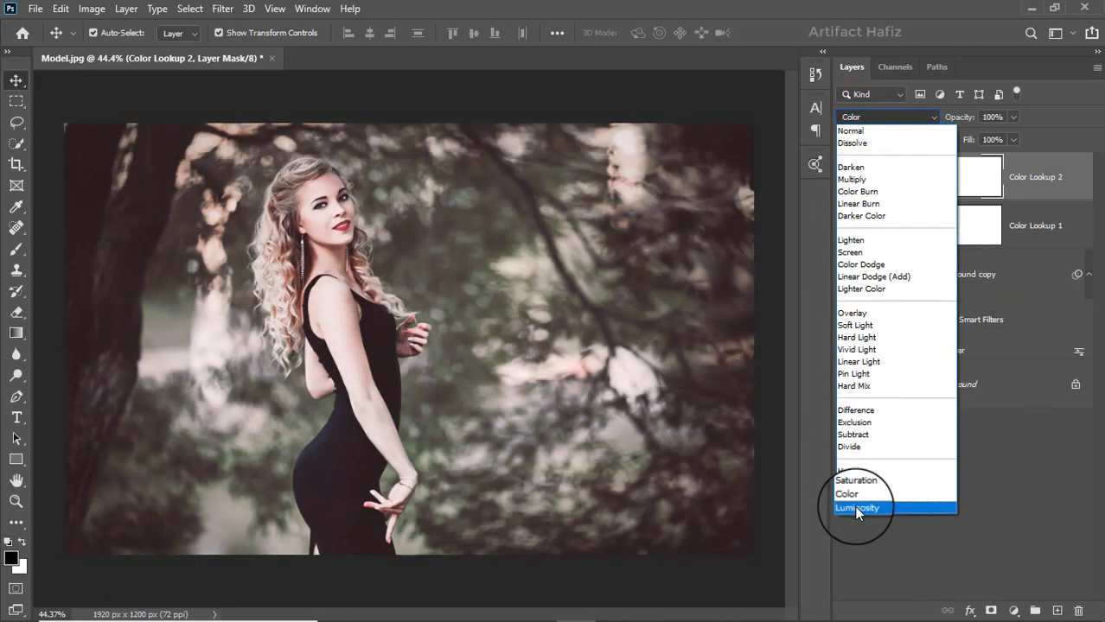
pyautogui.click(859, 509)
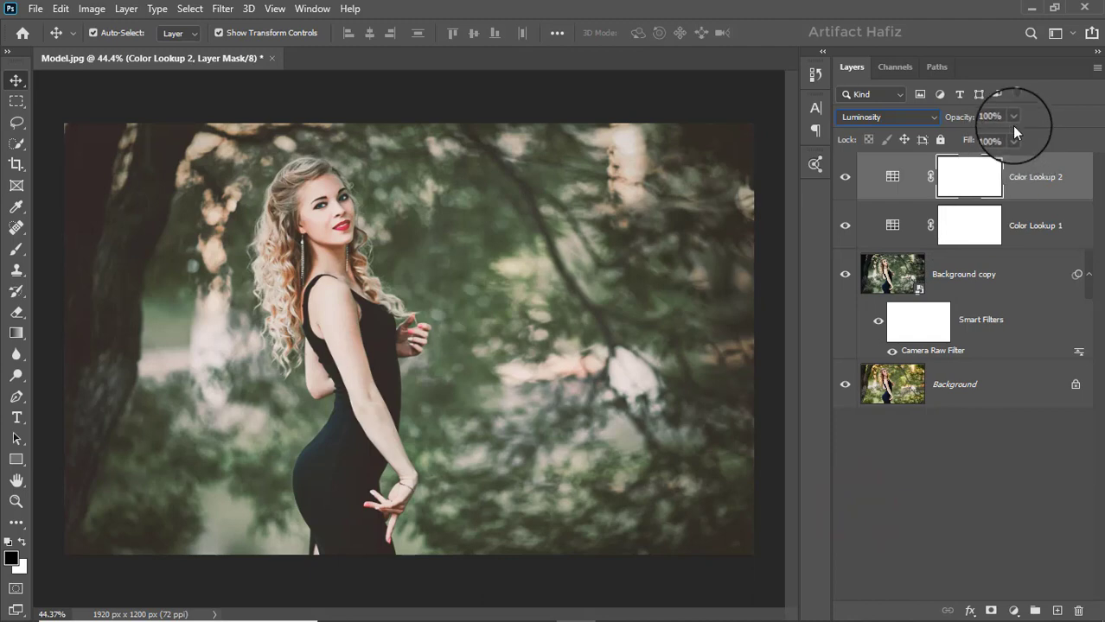
pyautogui.moveTo(1013, 137); pyautogui.dragTo(968, 139)
pyautogui.moveTo(963, 135)
pyautogui.mouseDown()
pyautogui.moveTo(923, 137)
pyautogui.moveTo(947, 137)
pyautogui.mouseUp()
pyautogui.click(1030, 171)
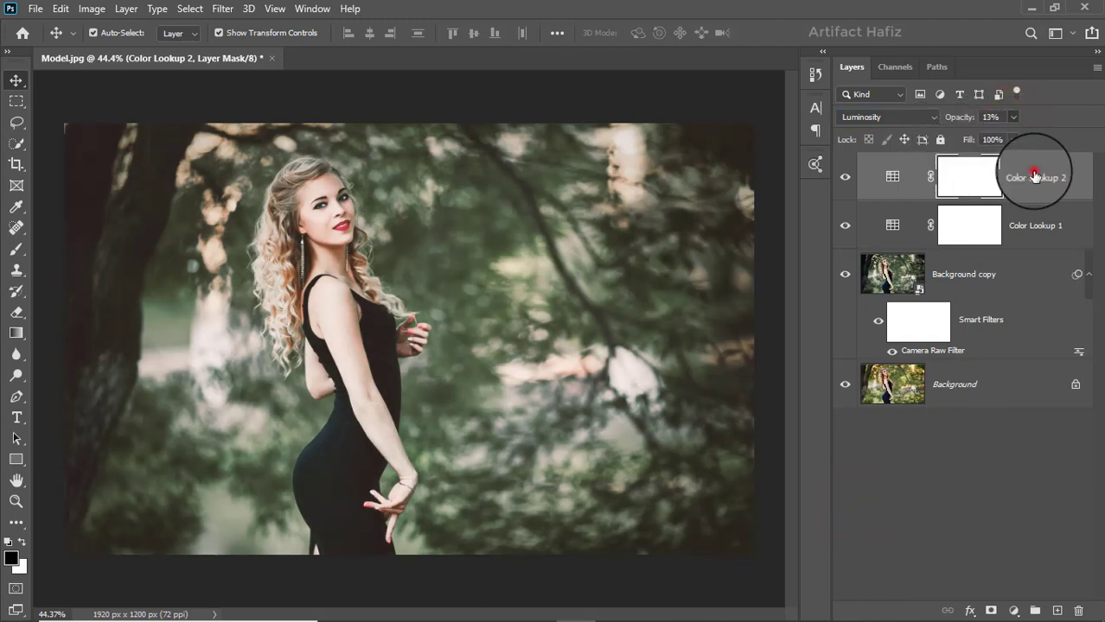
# Compare the graded result with the original photo by toggling the visibility of all layers above Background
pyautogui.keyDown('alt'); pyautogui.click(845, 386); pyautogui.keyUp('alt')
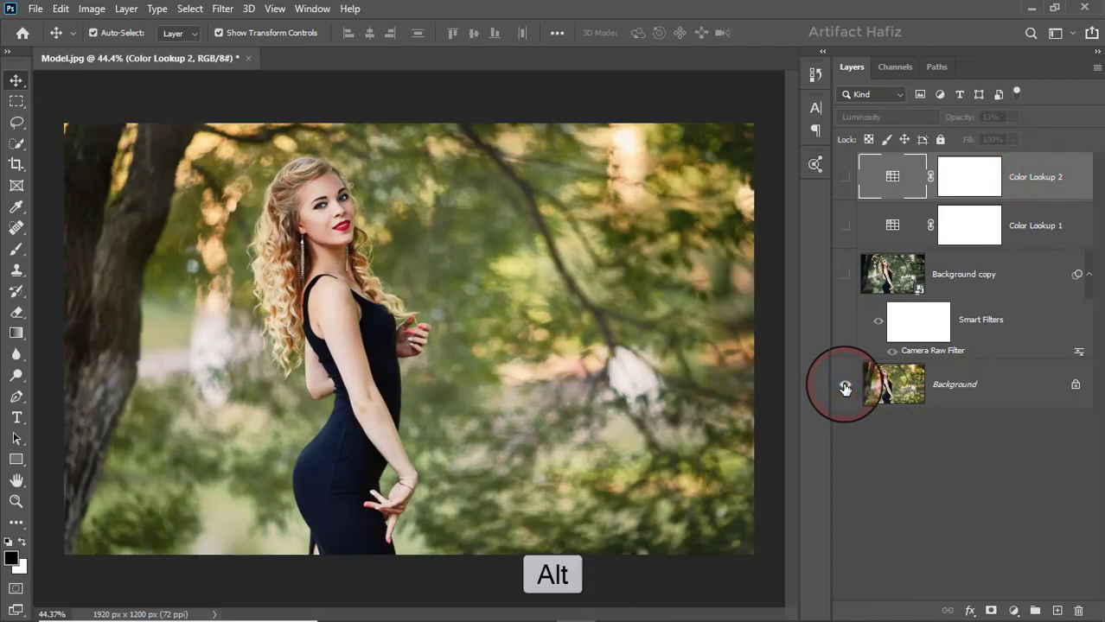
pyautogui.keyDown('alt'); pyautogui.click(844, 387); pyautogui.keyUp('alt')
pyautogui.keyDown('alt'); pyautogui.click(844, 386); pyautogui.keyUp('alt')
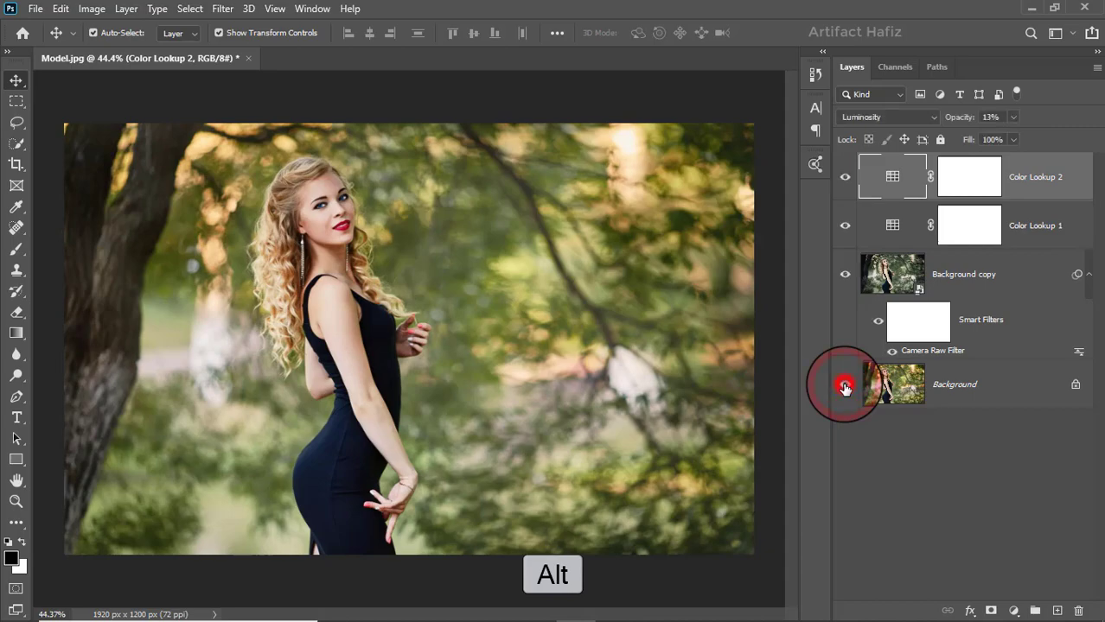
pyautogui.keyDown('alt'); pyautogui.click(844, 388); pyautogui.keyUp('alt')
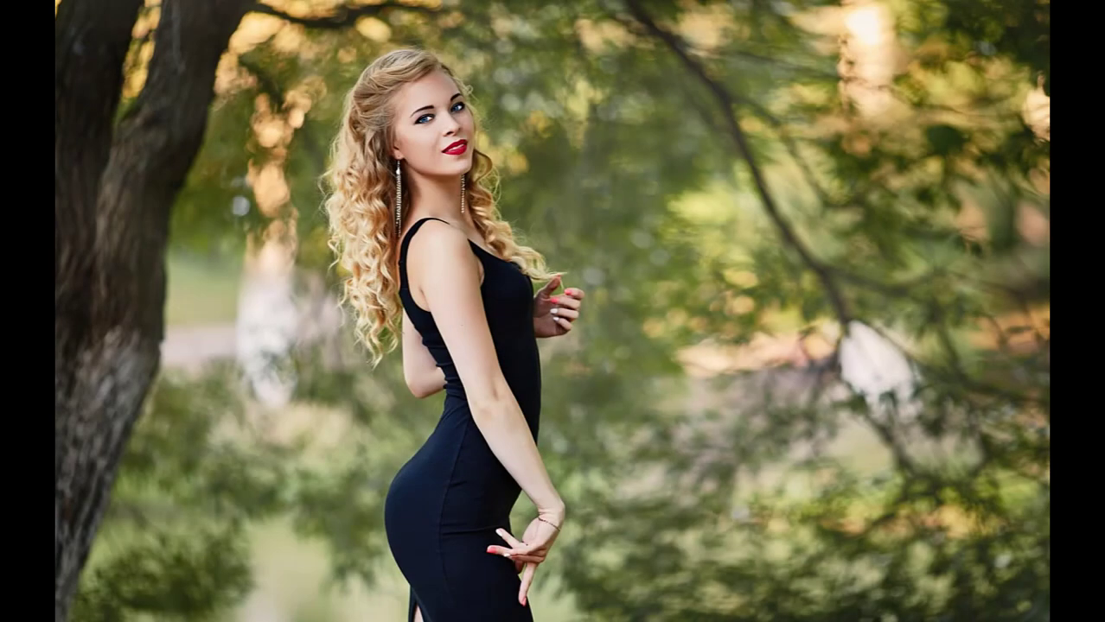